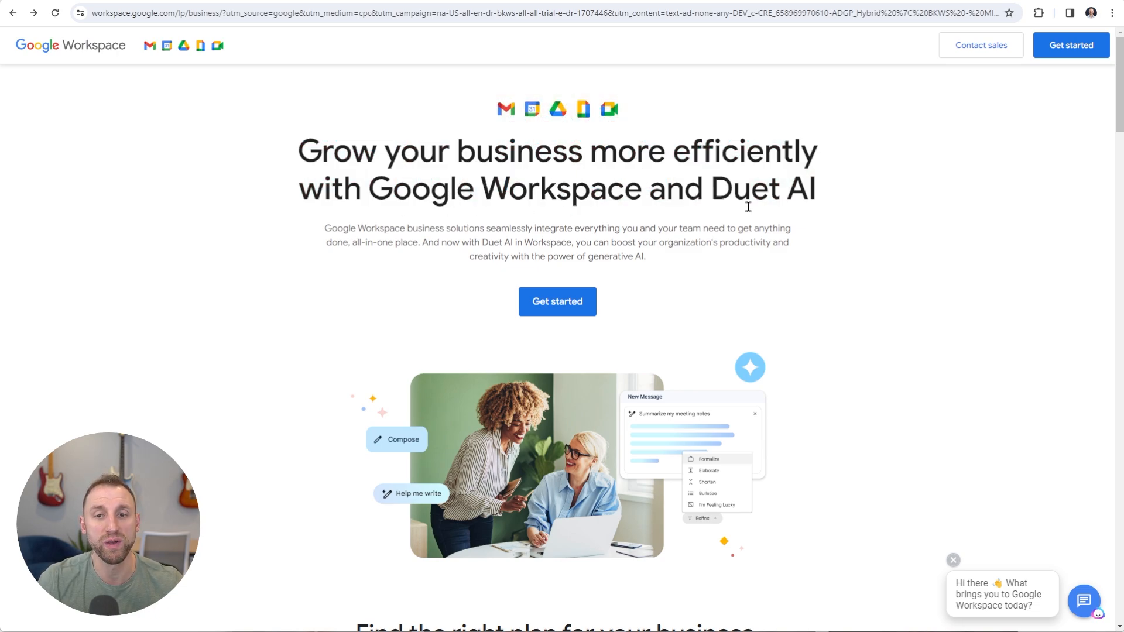
Scroll down to the pricing cards: Business Starter $6, Standard $12, Plus $18, and Enterprise
{"action": "scroll", "coordinate": [855, 246], "scroll_direction": "down", "scroll_amount": 8}
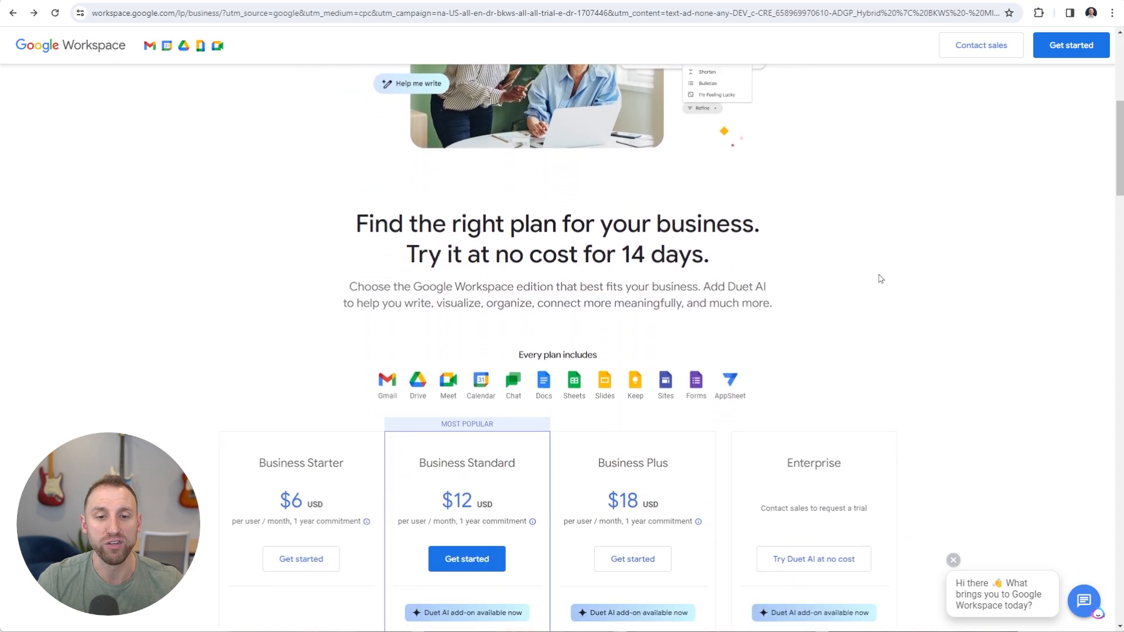
{"action": "scroll", "coordinate": [880, 279], "scroll_direction": "down", "scroll_amount": 1}
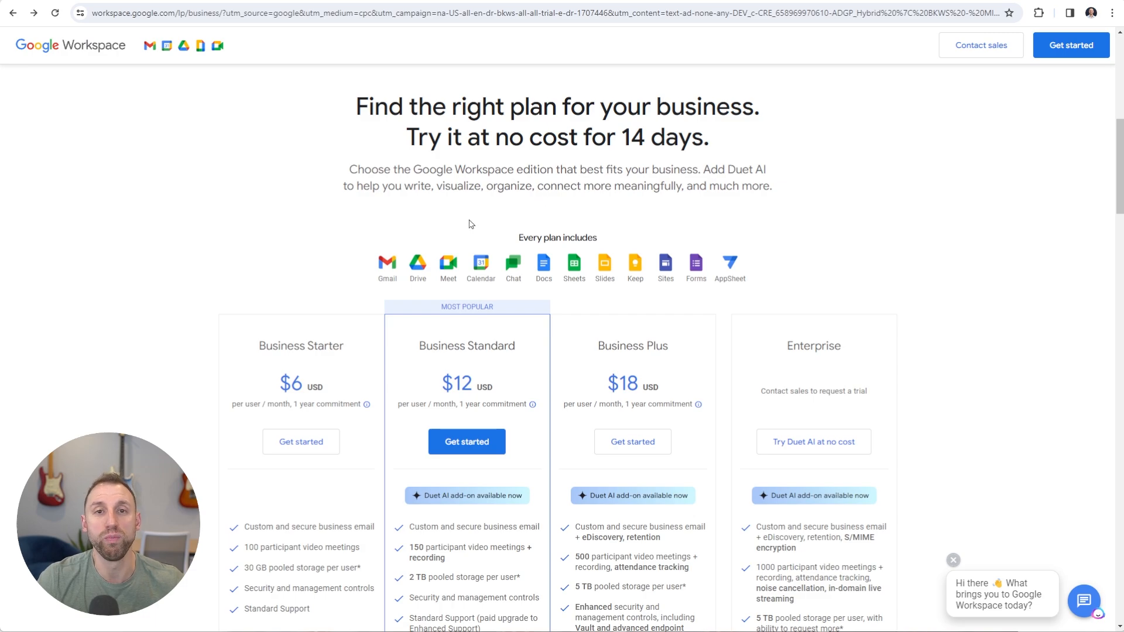
{"action": "scroll", "coordinate": [471, 224], "scroll_direction": "down", "scroll_amount": 3}
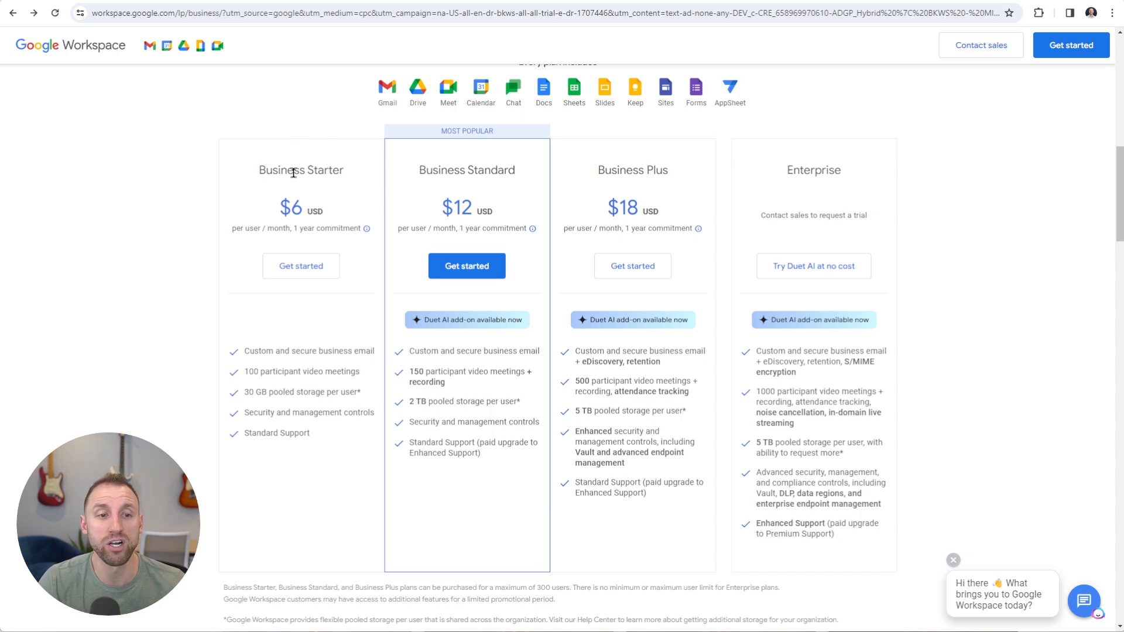
Start a Business Starter signup for just one employee, keeping United States as the region
{"action": "left_click", "coordinate": [299, 270]}
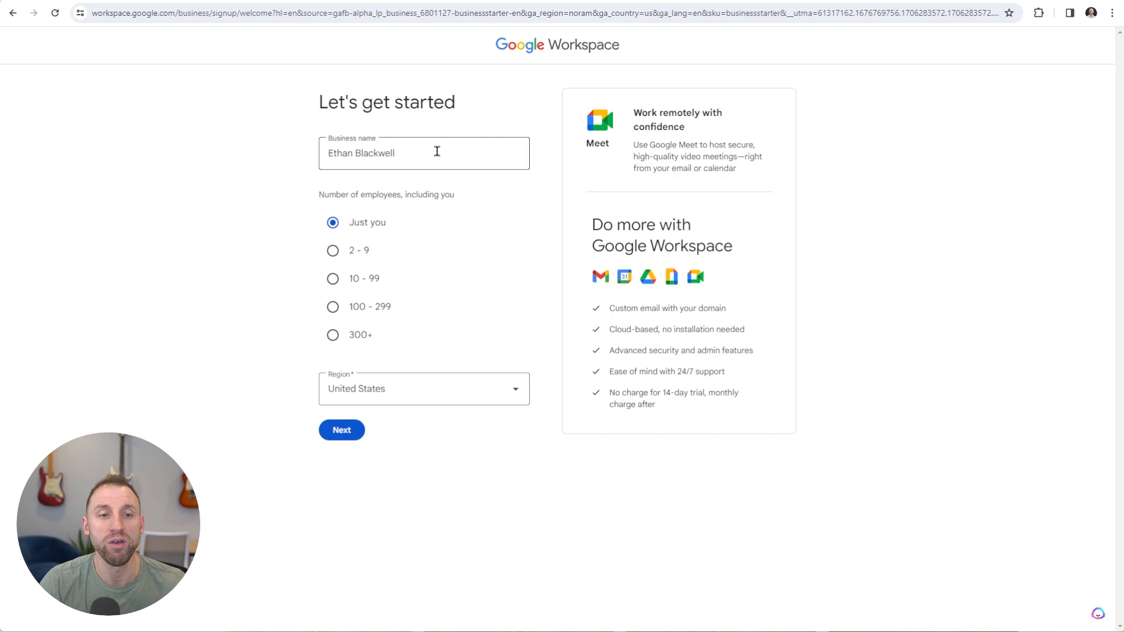
{"action": "left_click", "coordinate": [330, 215]}
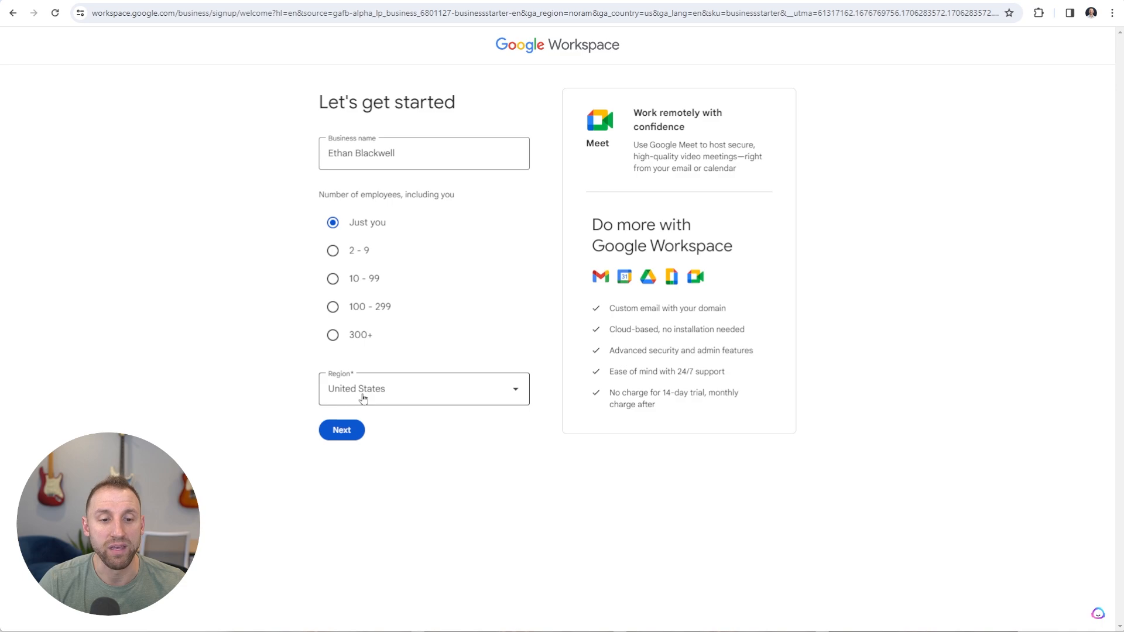
{"action": "left_click", "coordinate": [348, 434]}
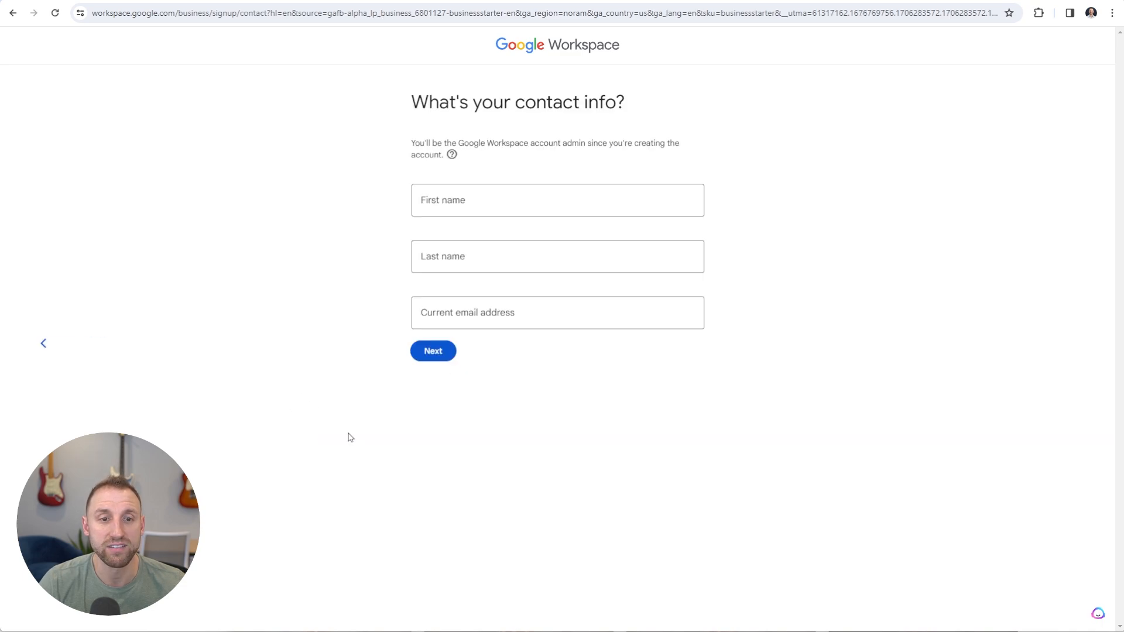
Enter the admin's first and last name and submit the contact details
{"action": "left_click", "coordinate": [470, 203]}
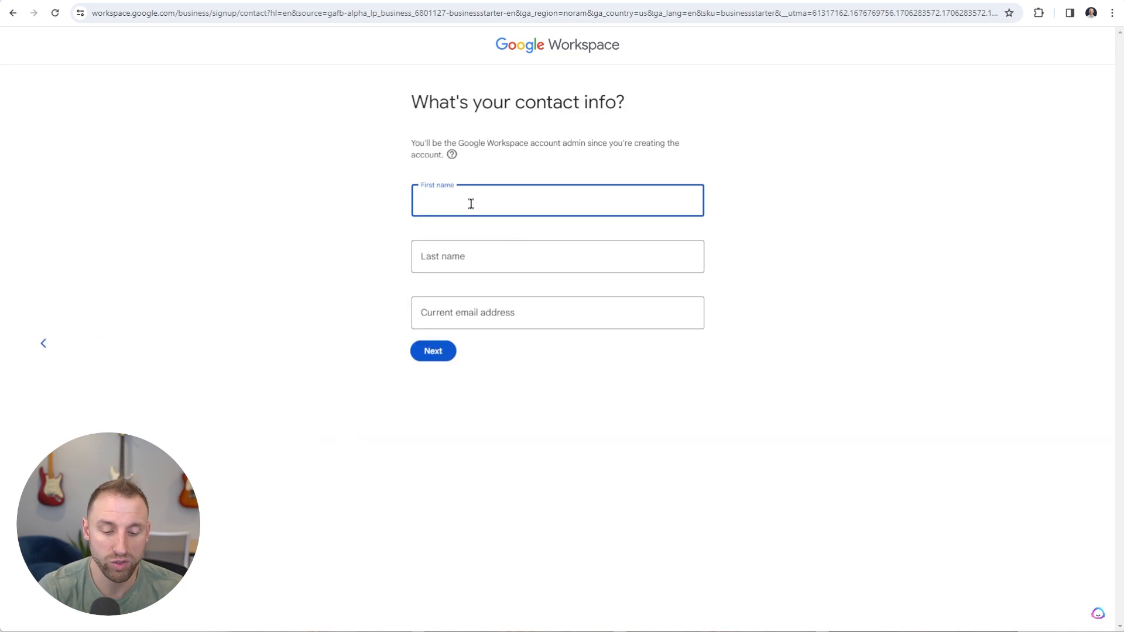
{"action": "key", "text": "Tab"}
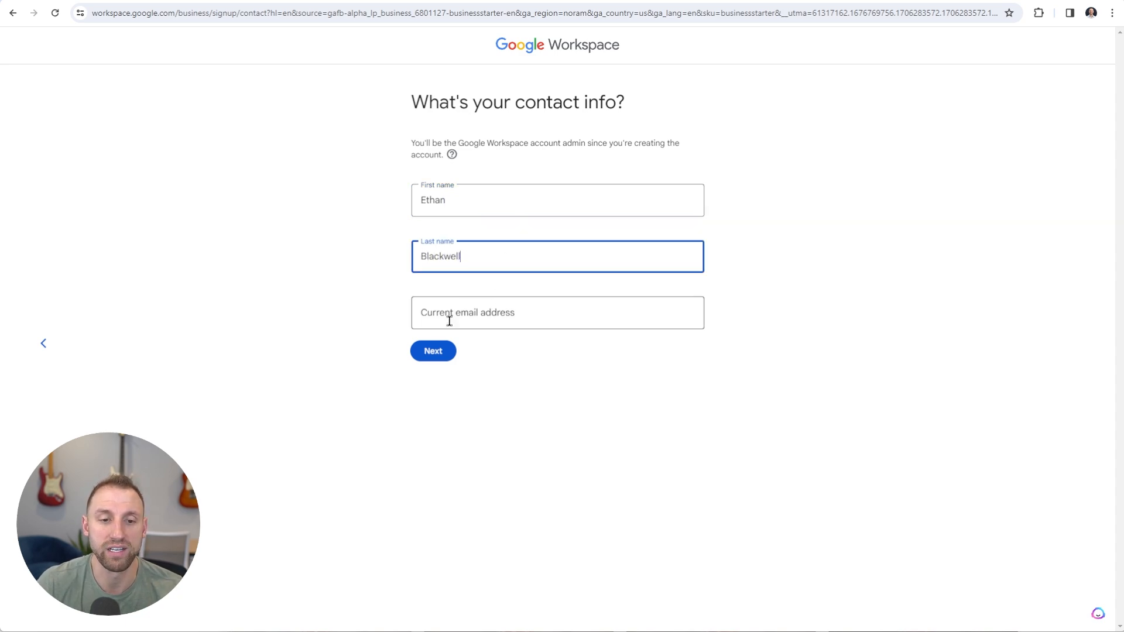
{"action": "left_click", "coordinate": [433, 350]}
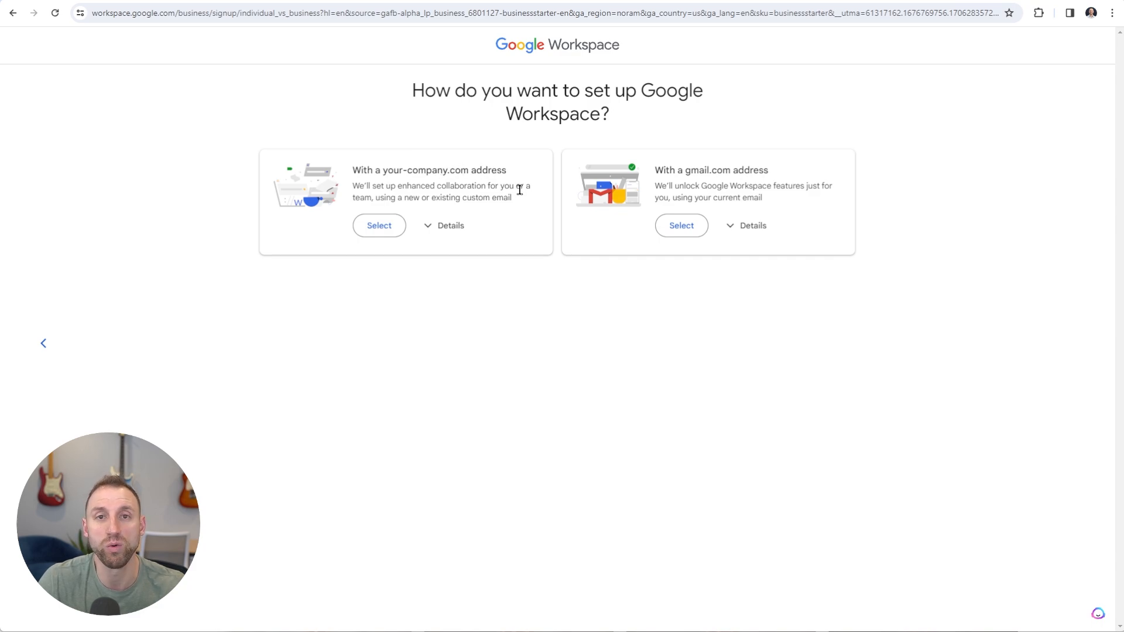
Choose the your-company.com setup and indicate the business already owns a domain
{"action": "left_click", "coordinate": [433, 226]}
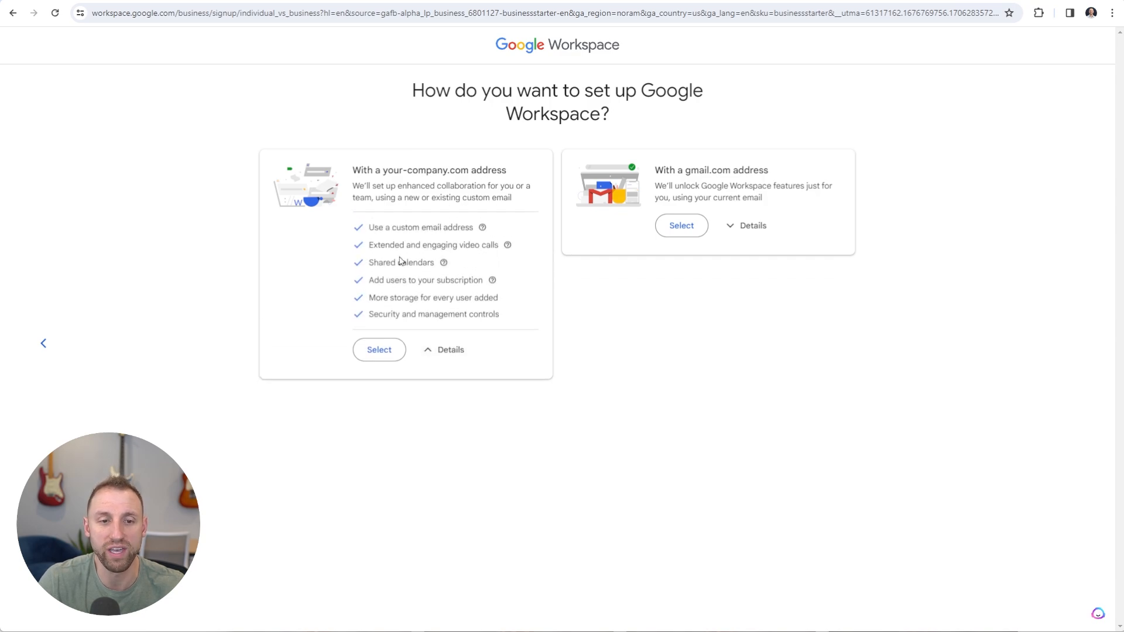
{"action": "left_click", "coordinate": [384, 347]}
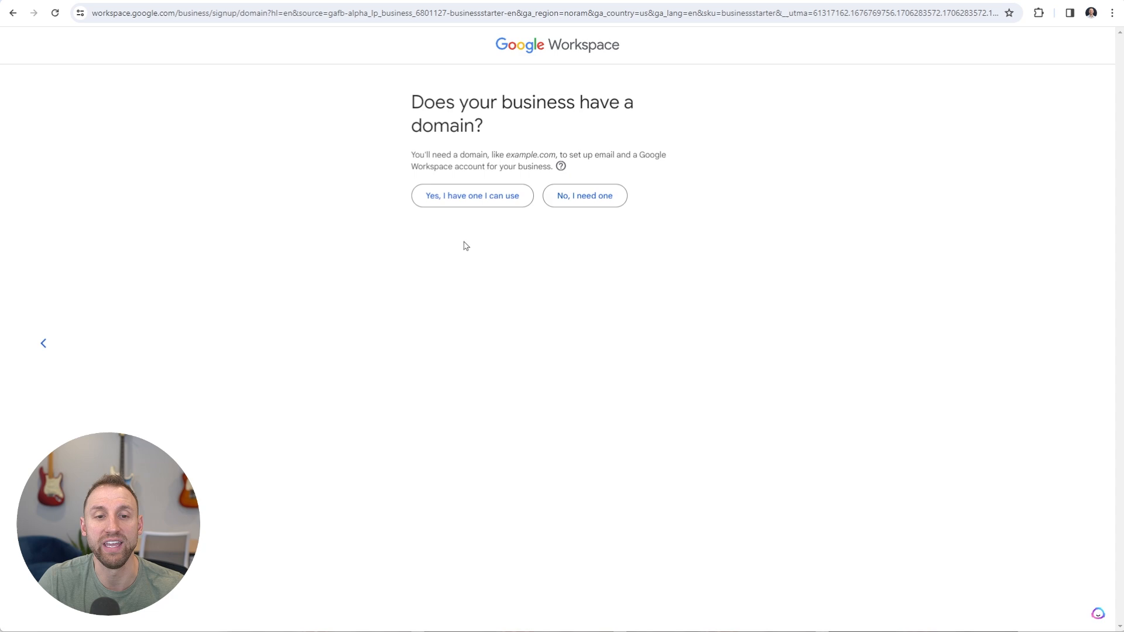
{"action": "left_click", "coordinate": [479, 199]}
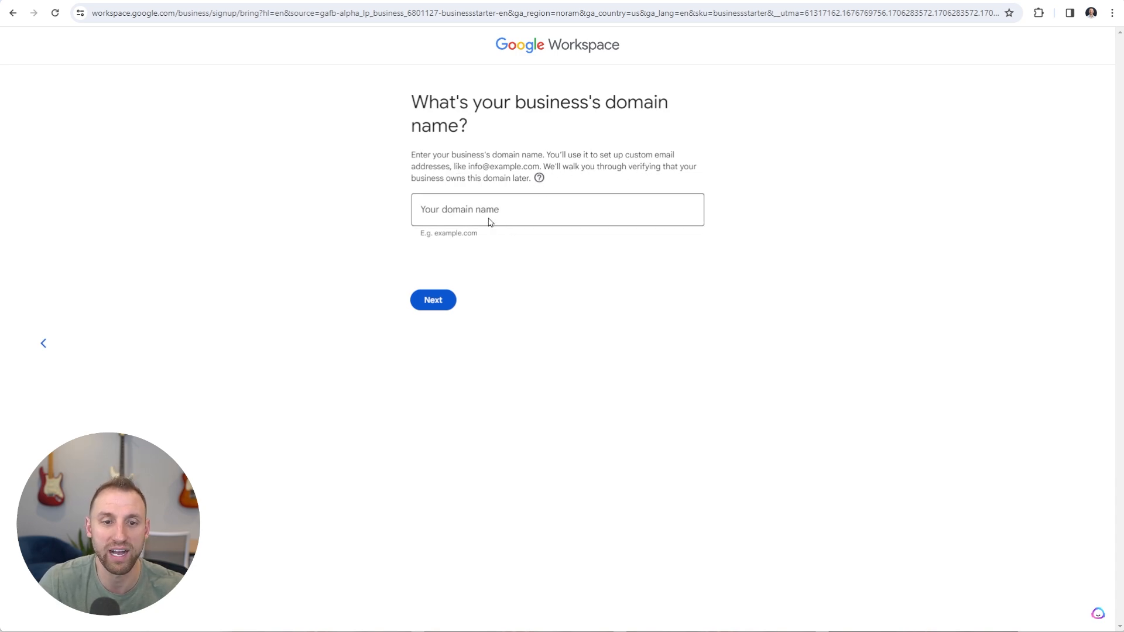
Enter the business's existing domain name and confirm it for the account
{"action": "left_click", "coordinate": [469, 209]}
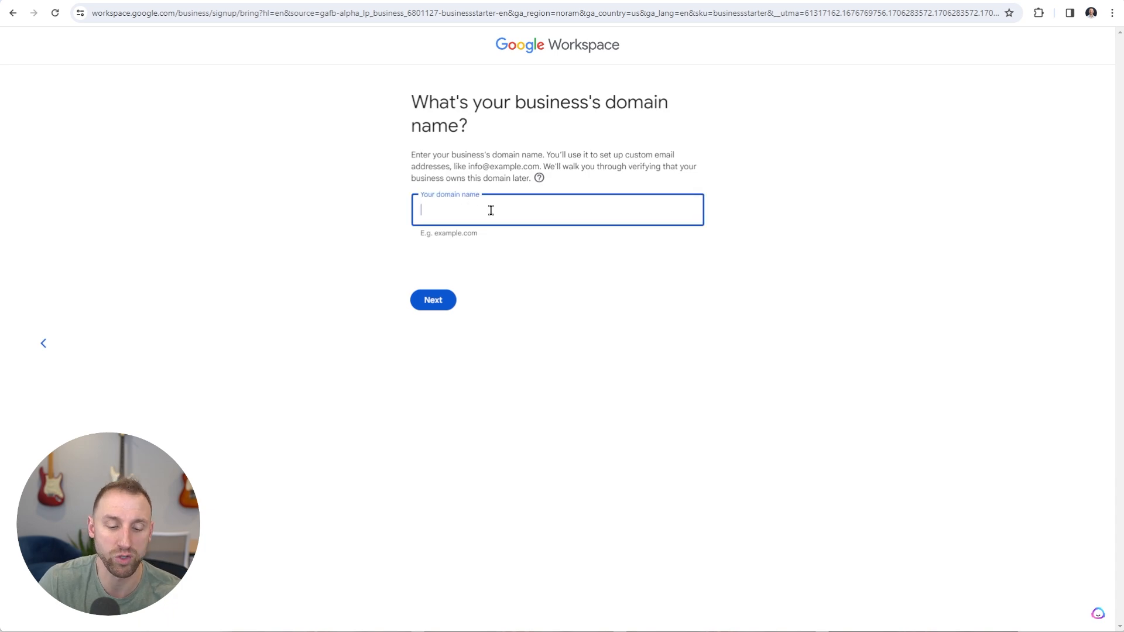
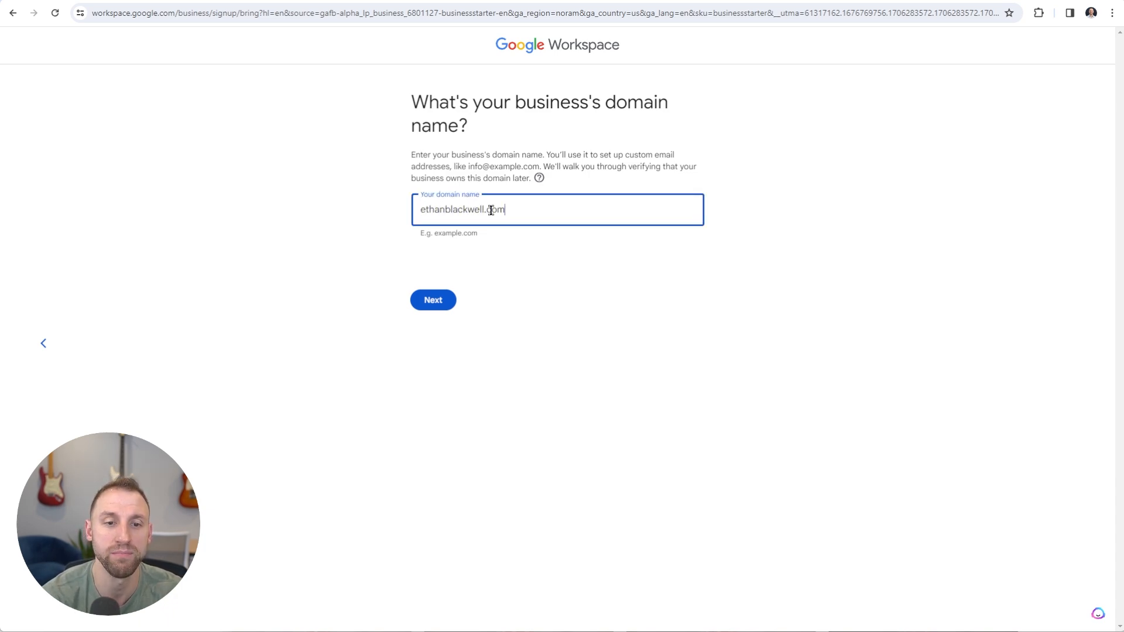
{"action": "left_click", "coordinate": [438, 300]}
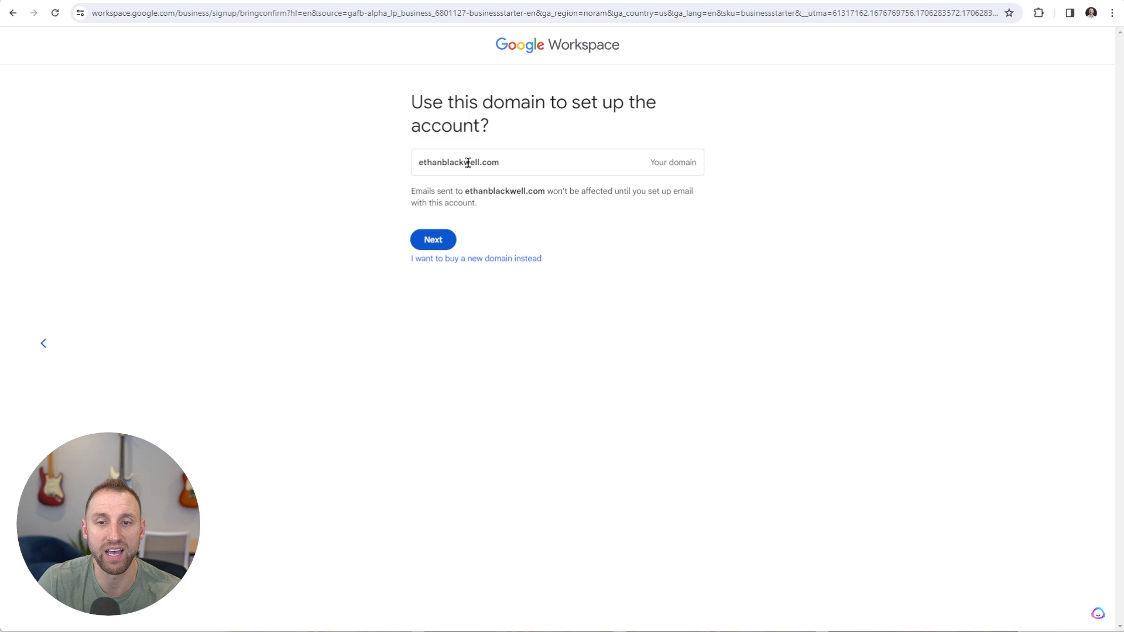
{"action": "left_click", "coordinate": [446, 242]}
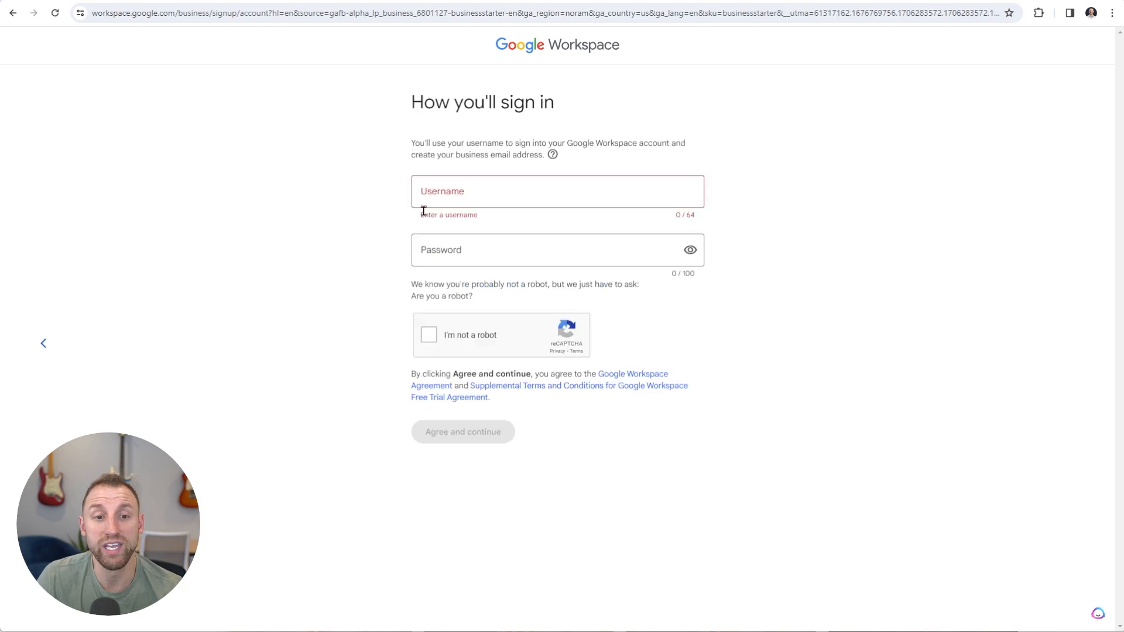
Begin filling in the admin's sign-in username
{"action": "left_click", "coordinate": [450, 191]}
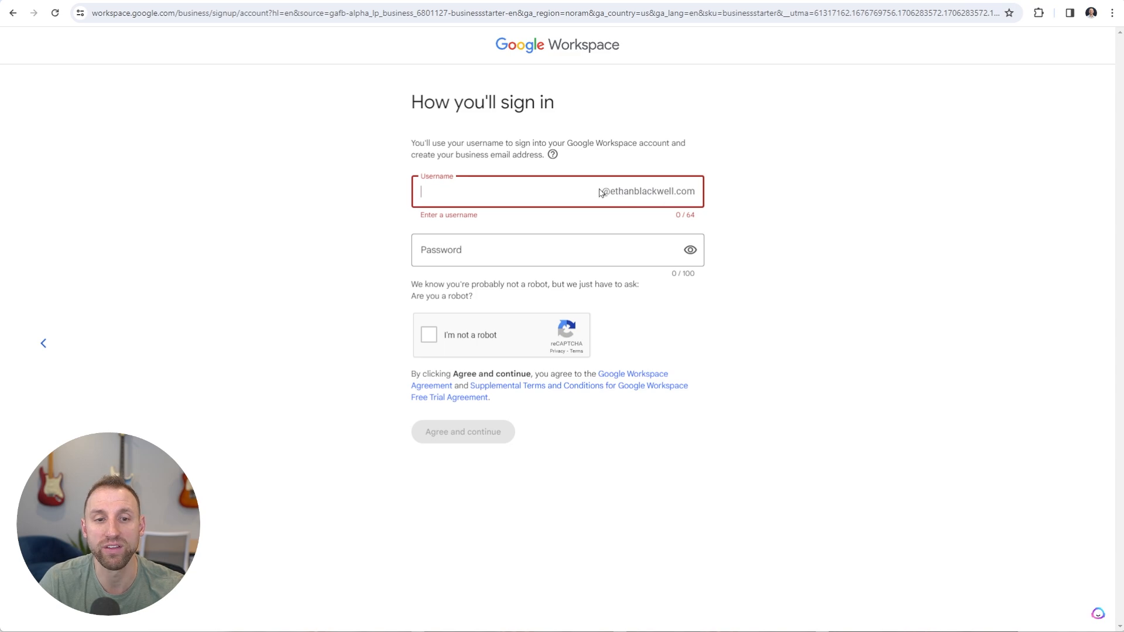
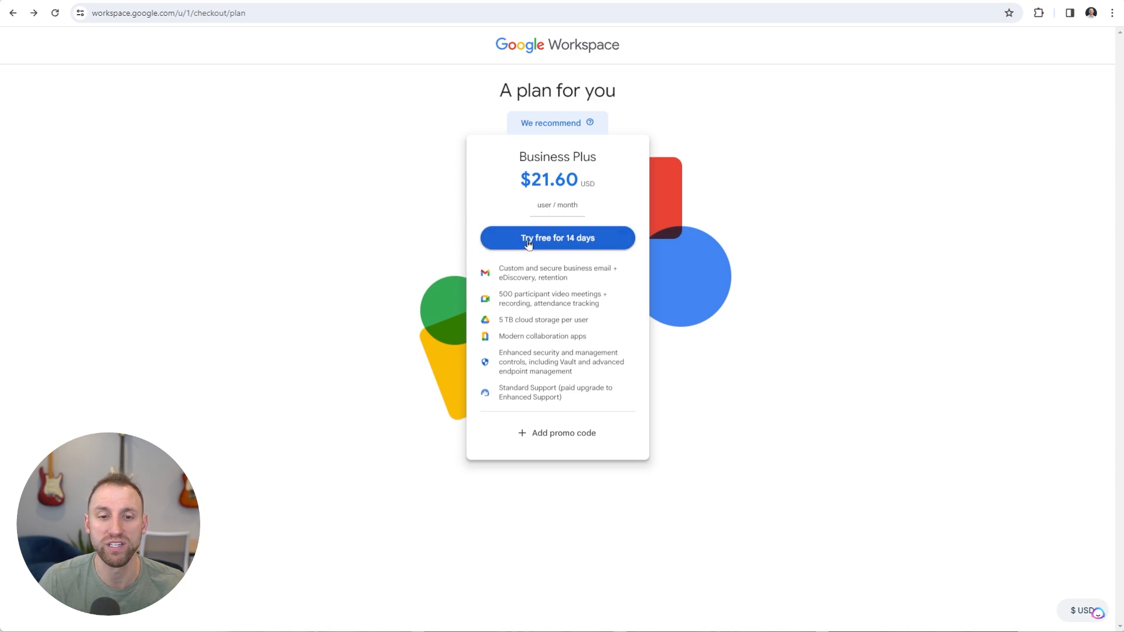
Start the 14-day Business Plus free trial and scroll through the checkout review page
{"action": "left_click", "coordinate": [528, 239]}
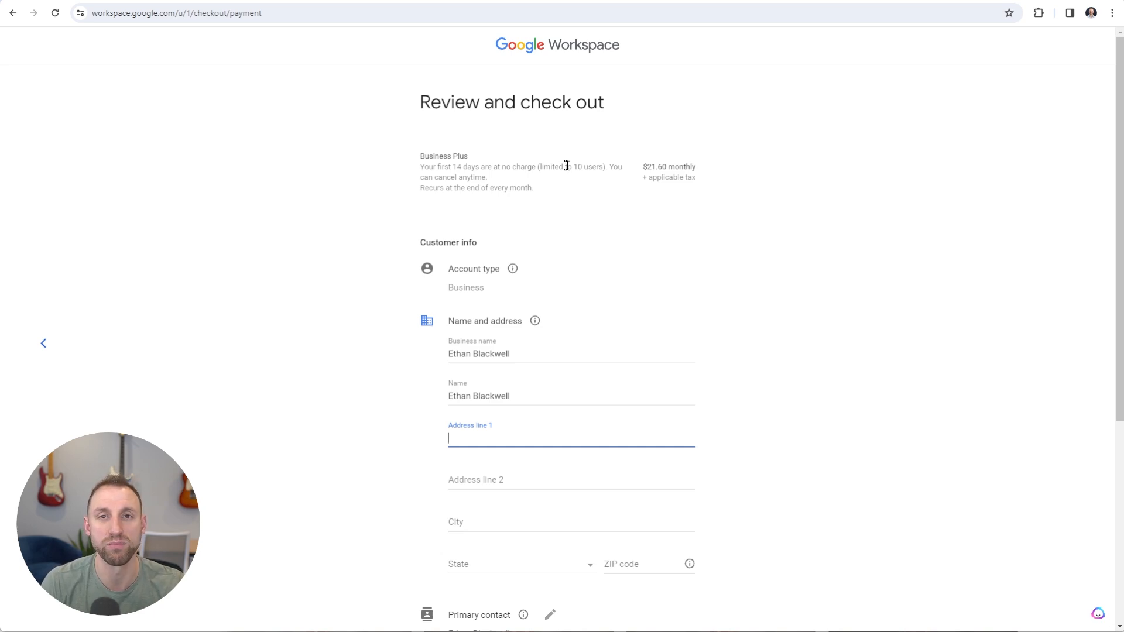
{"action": "scroll", "coordinate": [582, 205], "scroll_direction": "down", "scroll_amount": 3}
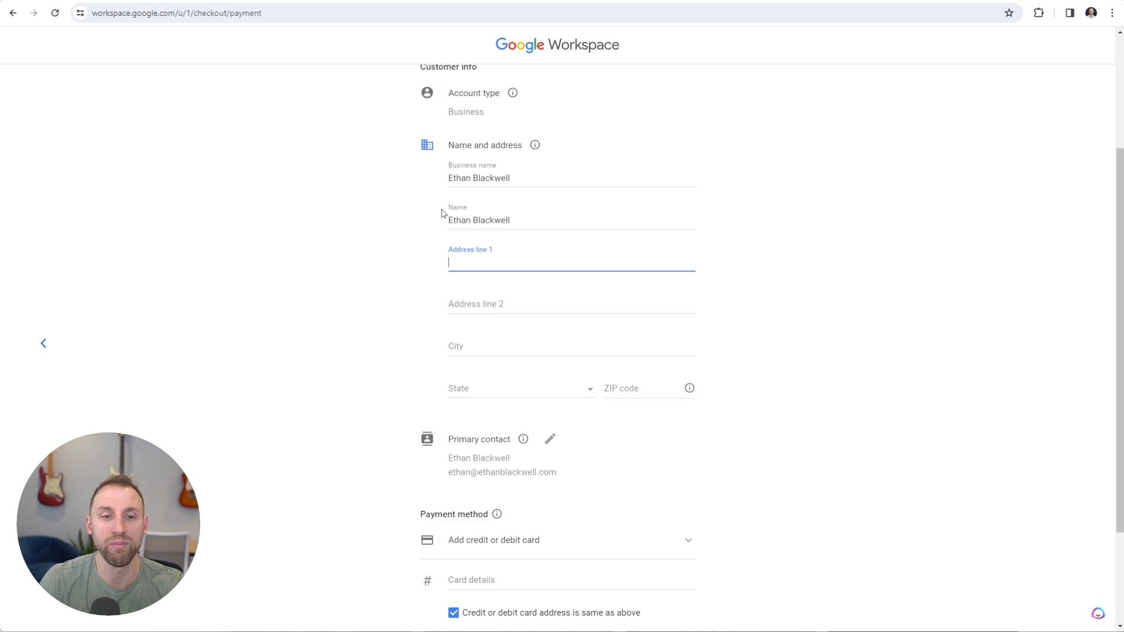
{"action": "scroll", "coordinate": [381, 357], "scroll_direction": "down", "scroll_amount": 2}
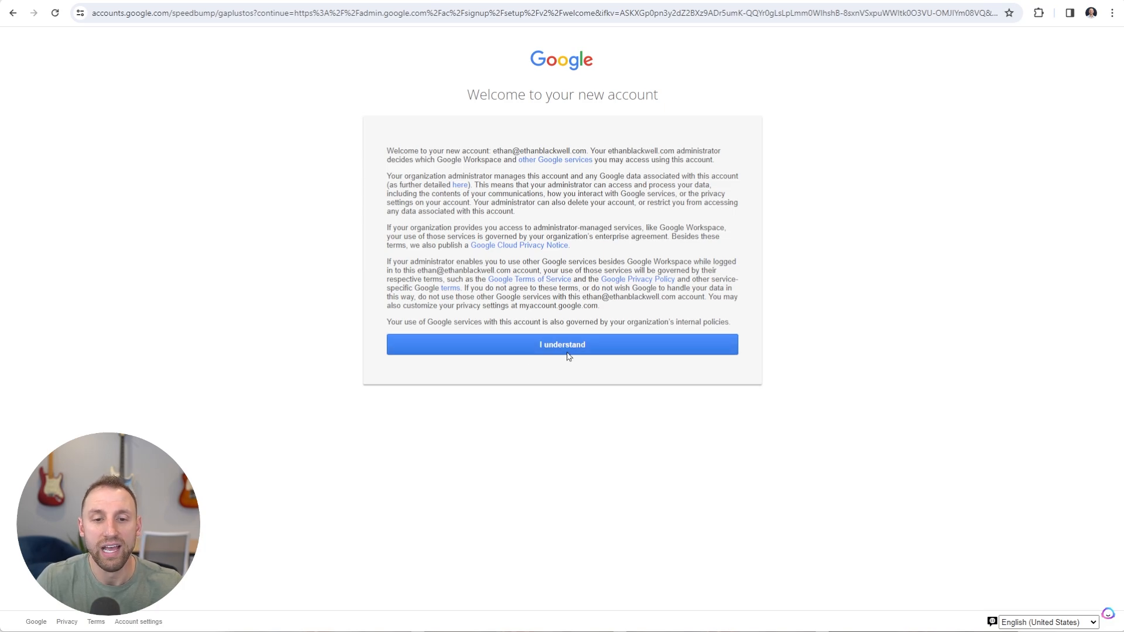
Acknowledge the new account notice and begin the Admin console's guided setup tour
{"action": "left_click", "coordinate": [606, 350]}
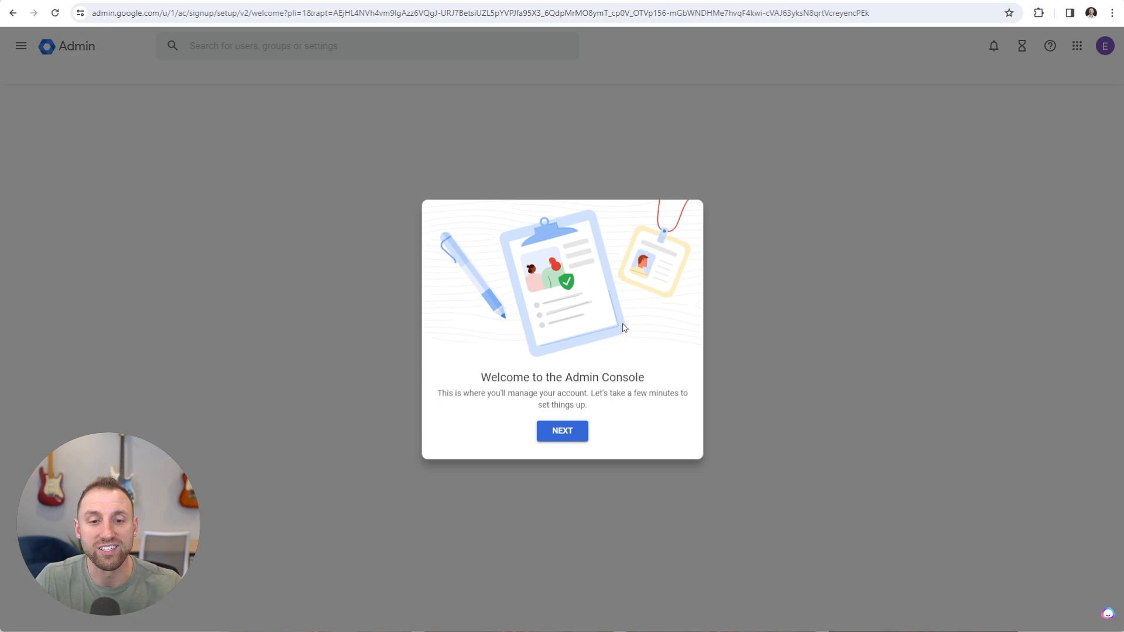
{"action": "left_click", "coordinate": [570, 434]}
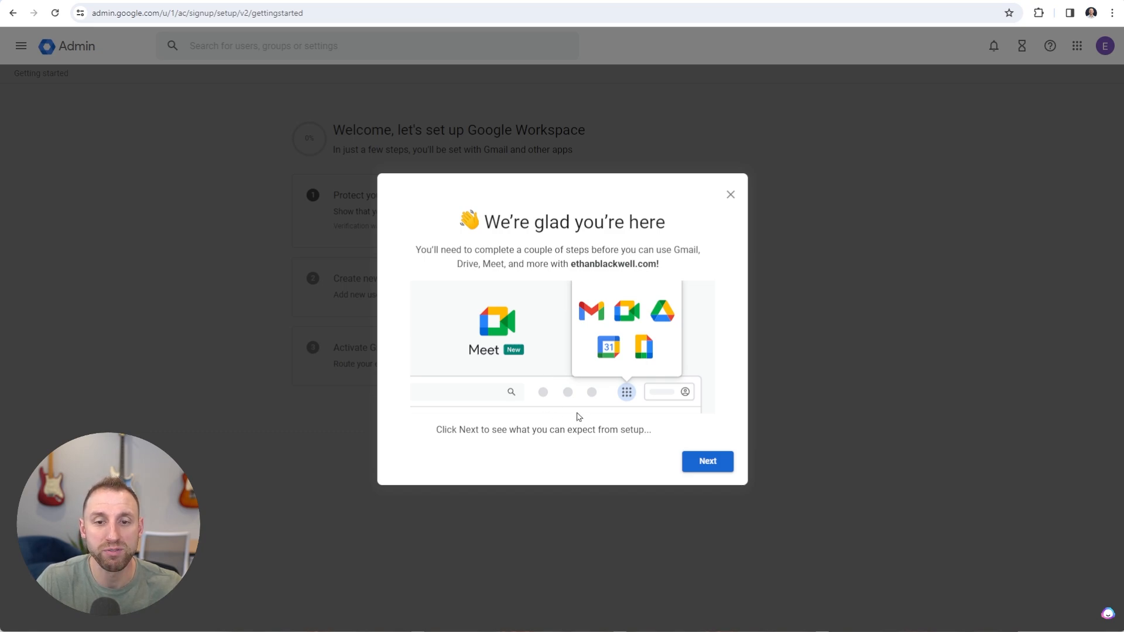
{"action": "left_click", "coordinate": [706, 463]}
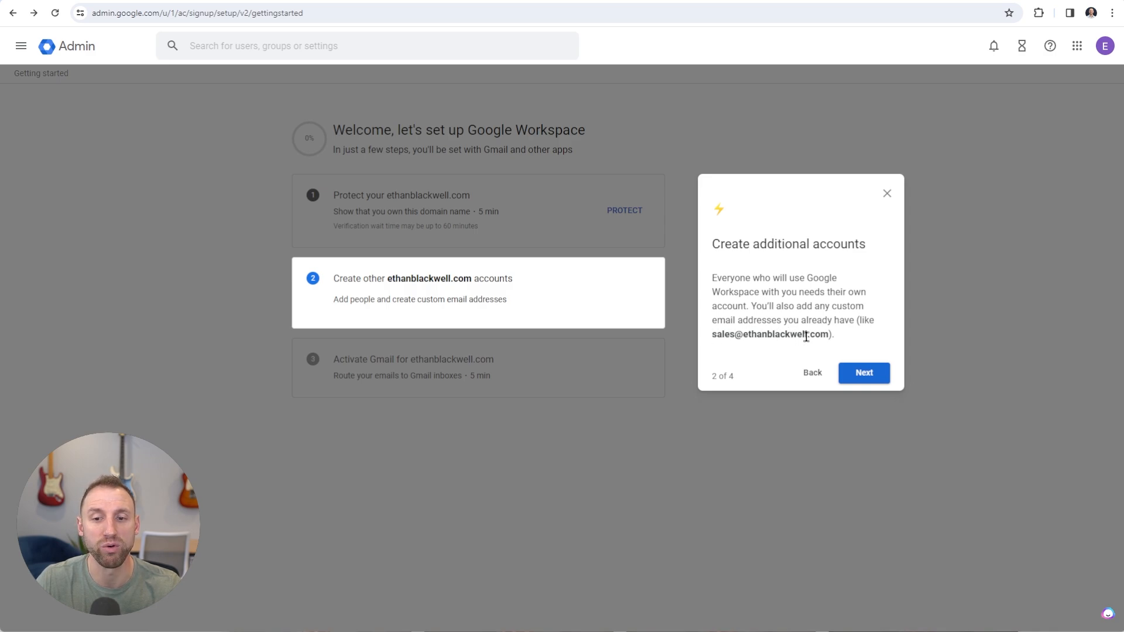
Step through the tour's Gmail activation and final steps, then finish it
{"action": "left_click", "coordinate": [865, 373]}
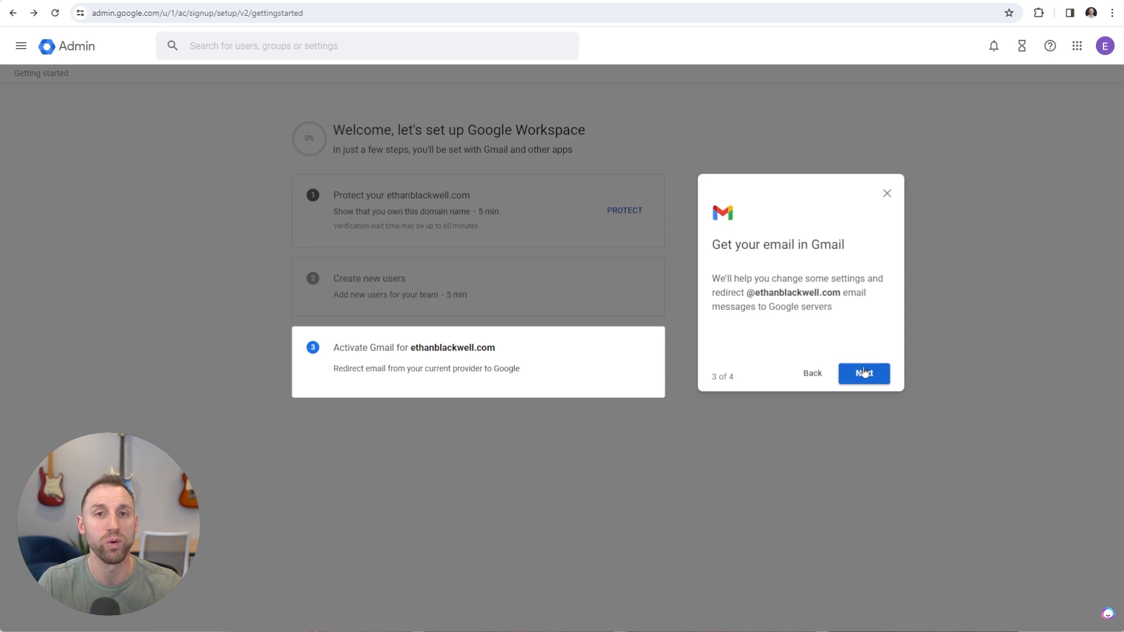
{"action": "left_click", "coordinate": [864, 372]}
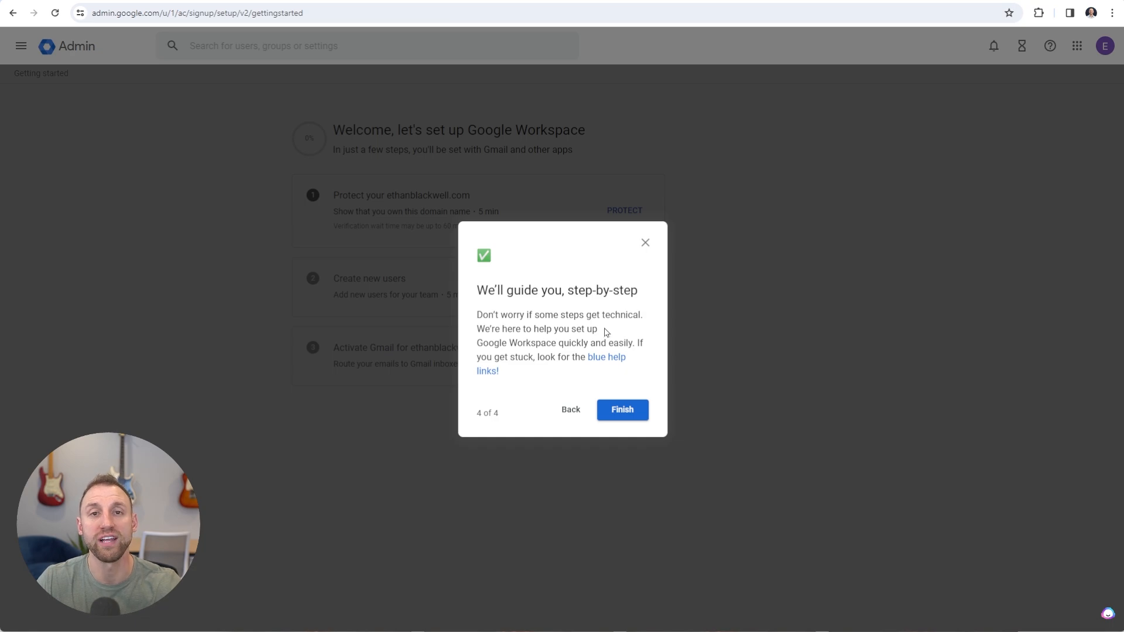
{"action": "left_click", "coordinate": [617, 416]}
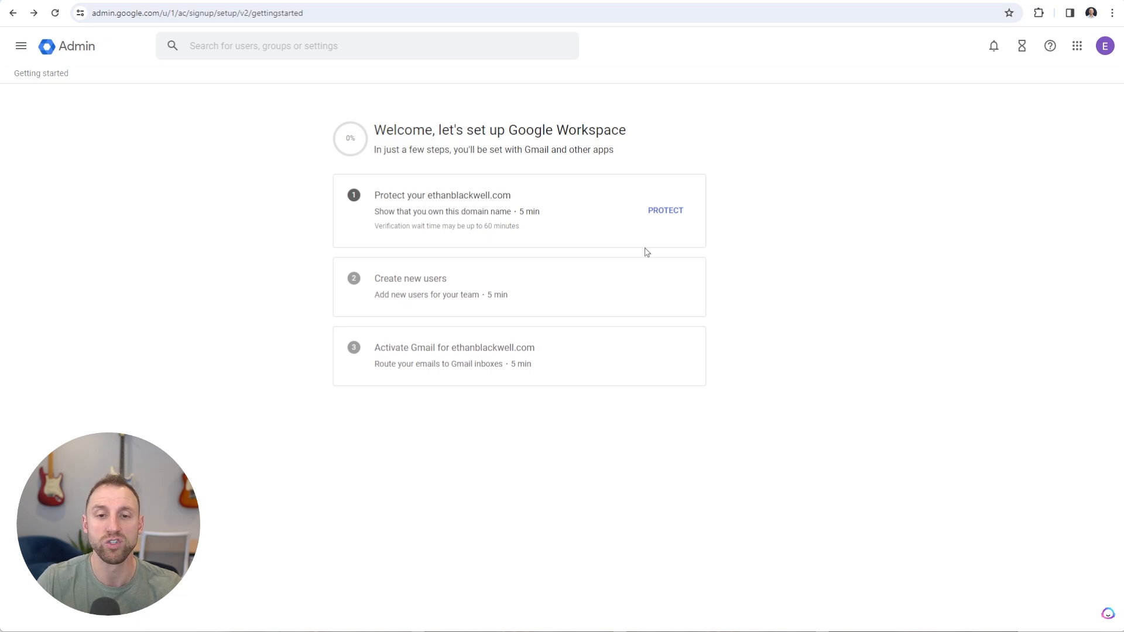
Choose to protect the domain and confirm readiness to verify its ownership
{"action": "left_click", "coordinate": [667, 214]}
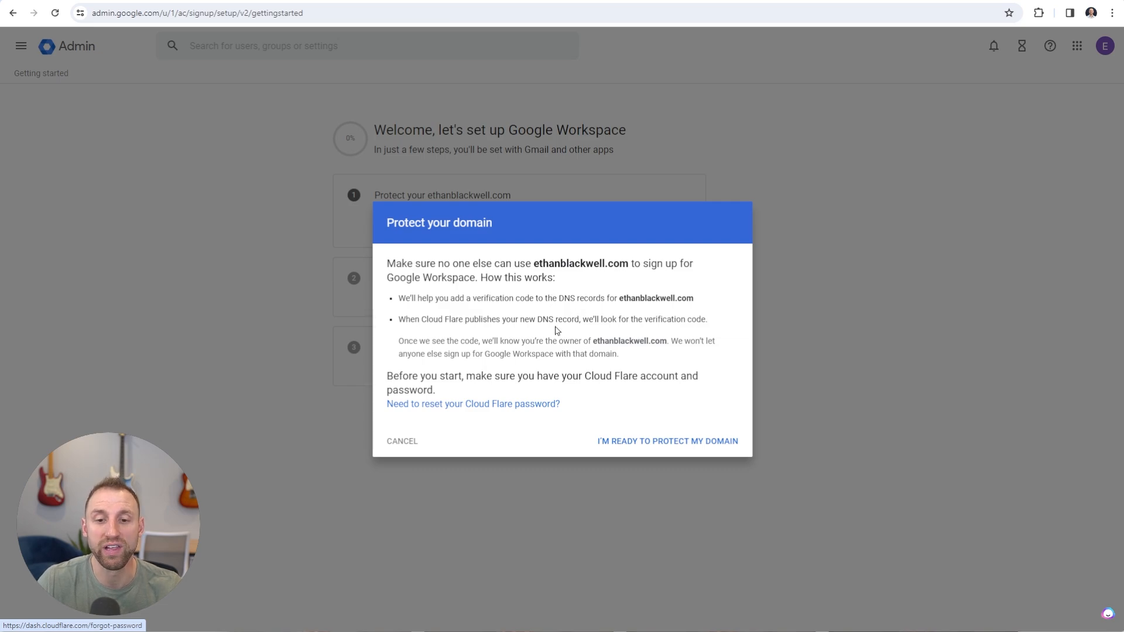
{"action": "left_click", "coordinate": [629, 443]}
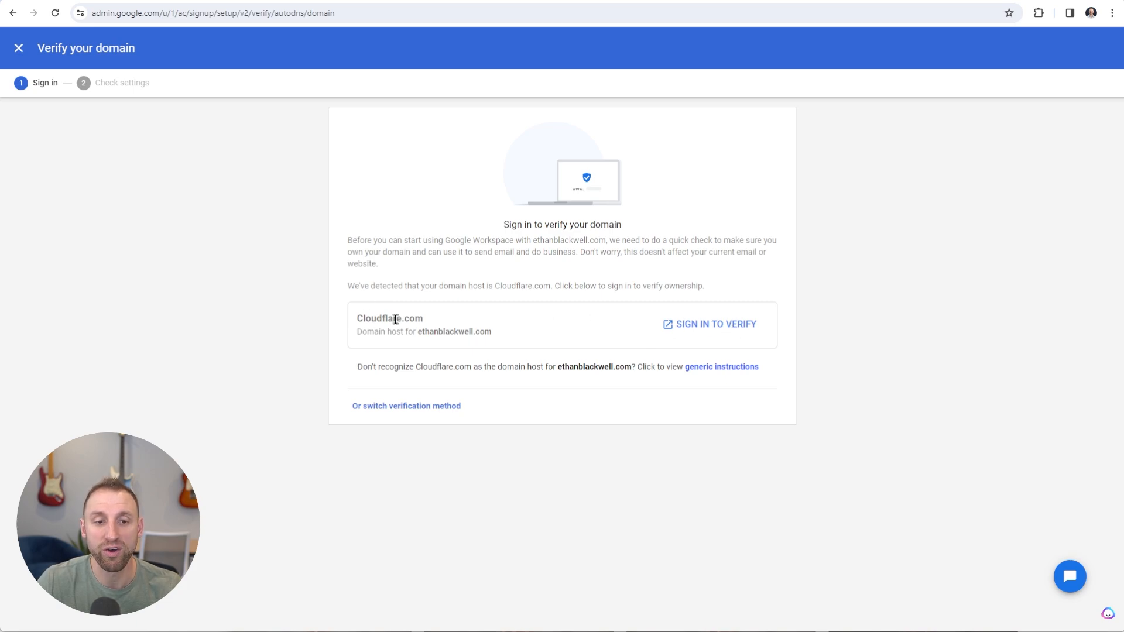
Sign in to Cloudflare and review Google's TXT verification record and its value
{"action": "left_click", "coordinate": [714, 324]}
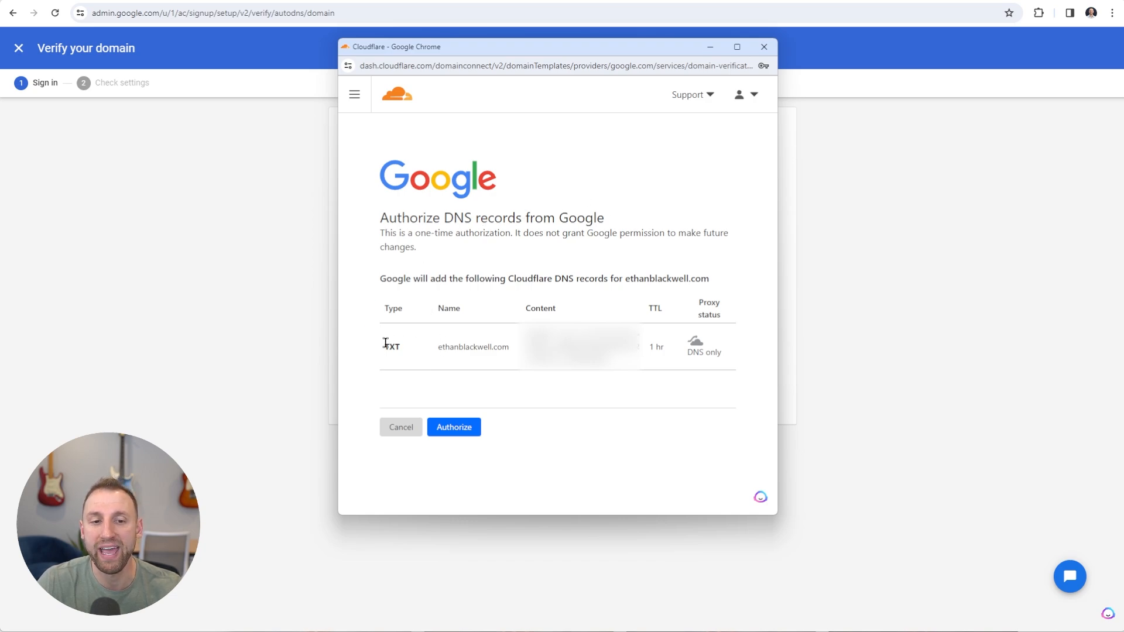
{"action": "left_click_drag", "start_coordinate": [406, 349], "coordinate": [379, 350]}
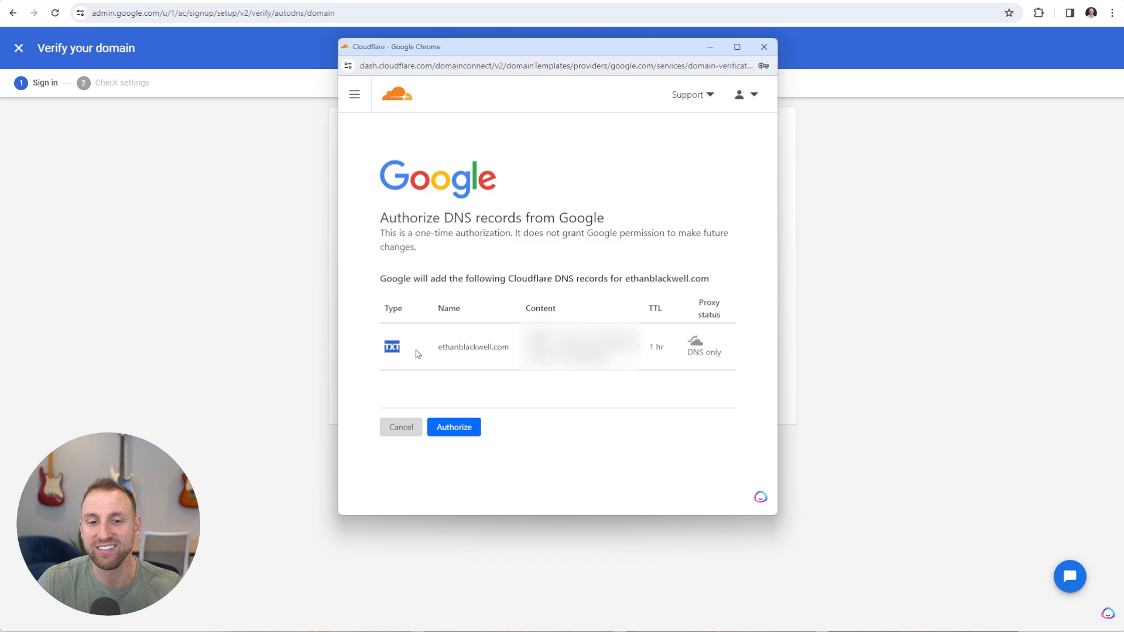
{"action": "left_click_drag", "start_coordinate": [528, 337], "coordinate": [611, 358]}
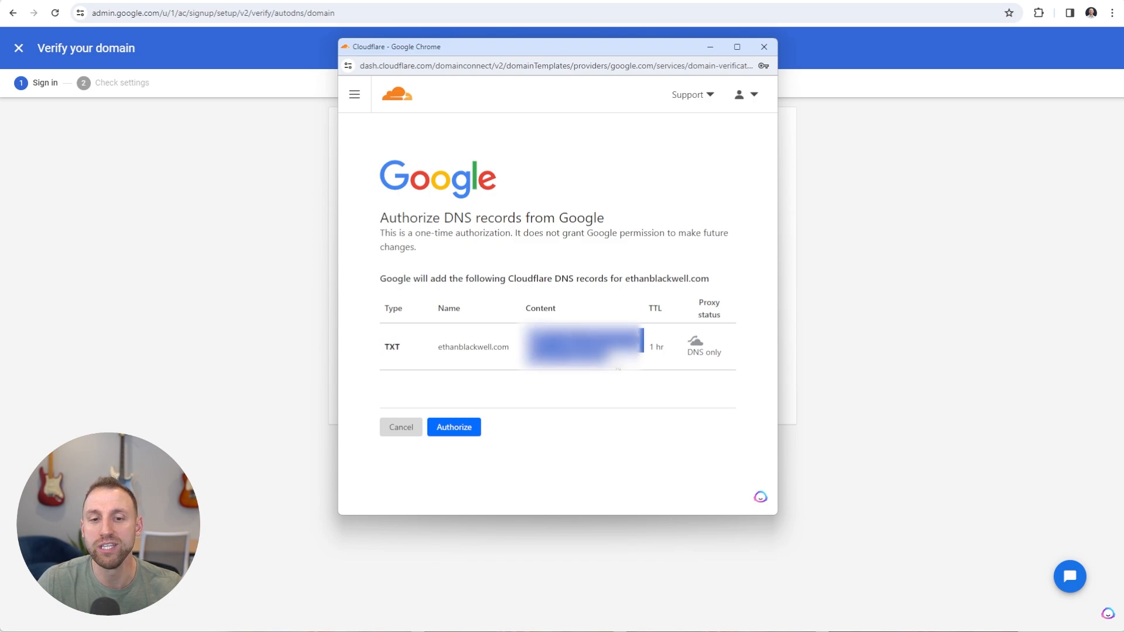
{"action": "left_click", "coordinate": [618, 369]}
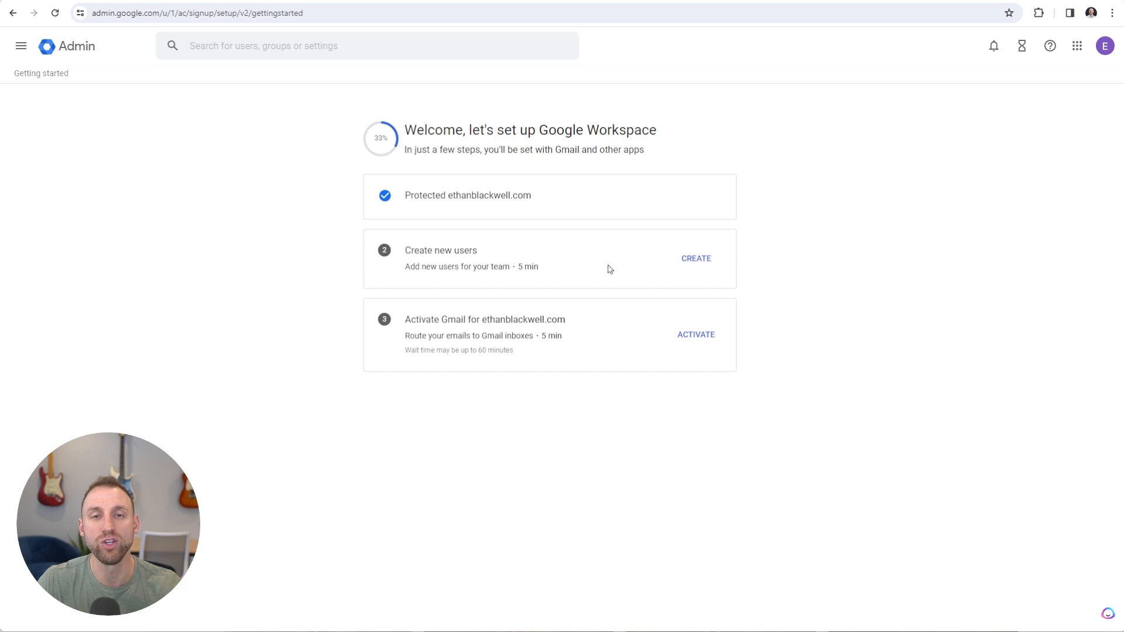
{"action": "left_click", "coordinate": [699, 263]}
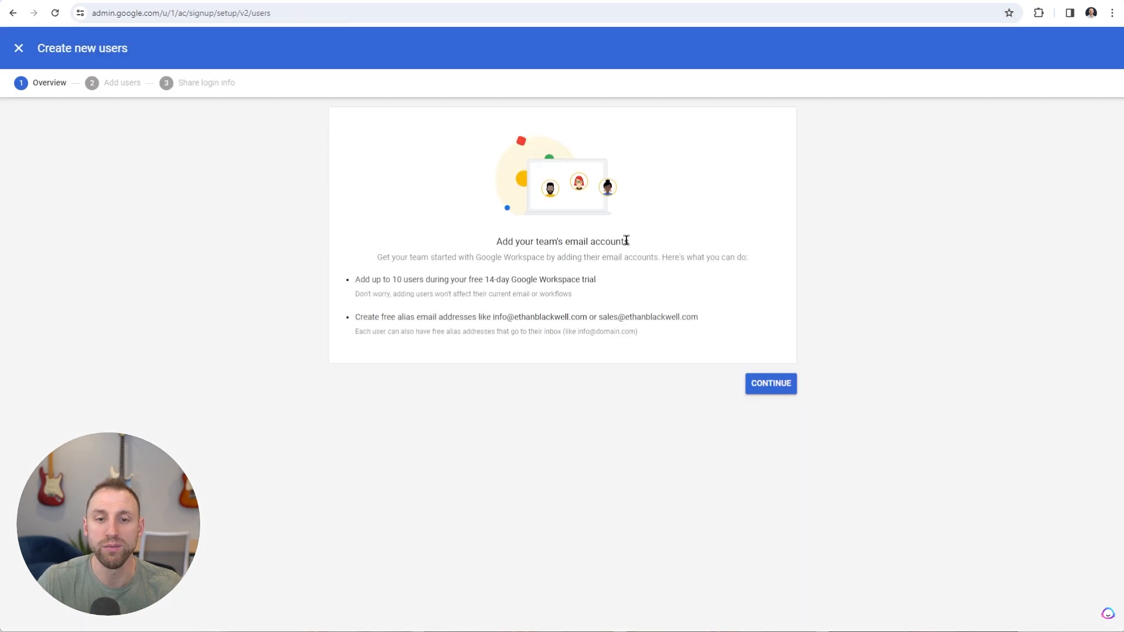
{"action": "left_click", "coordinate": [777, 390]}
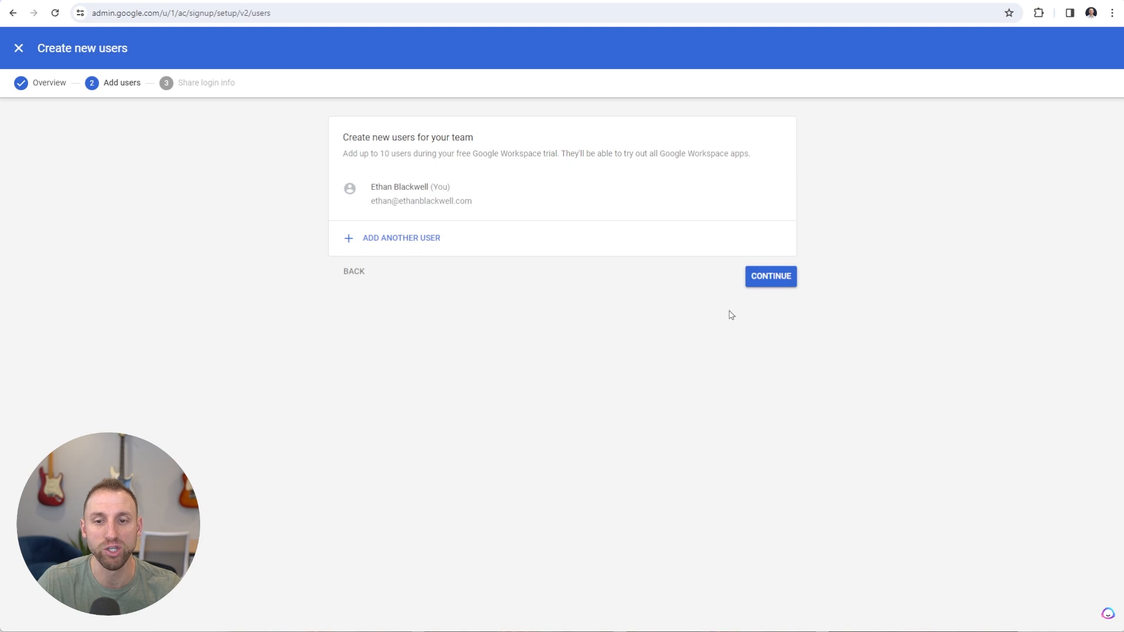
{"action": "left_click", "coordinate": [776, 284]}
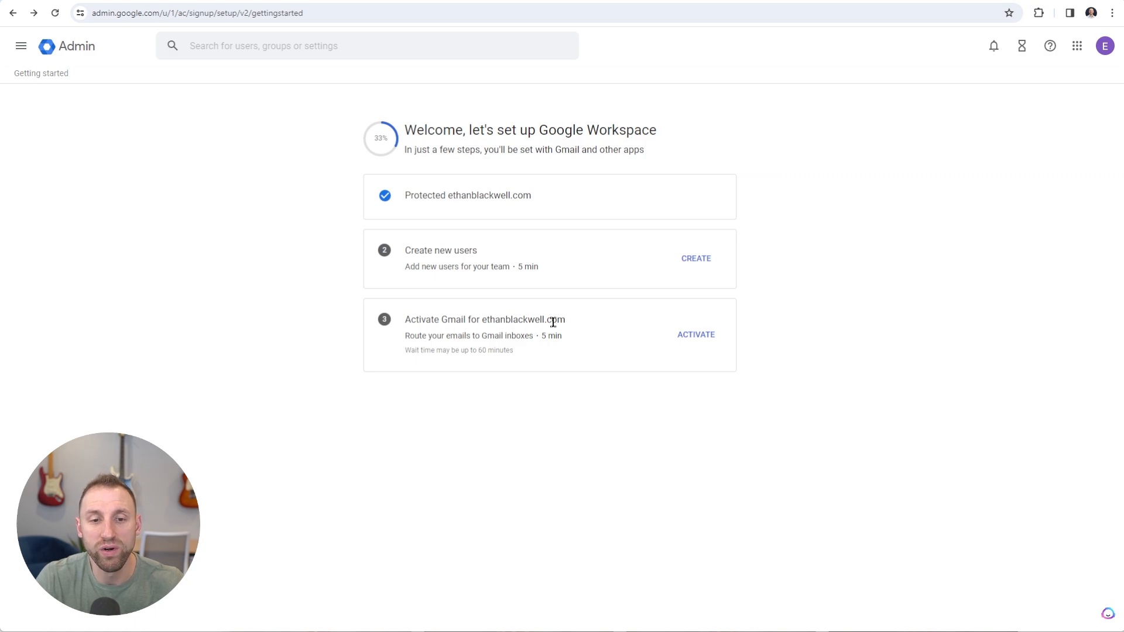
{"action": "left_click", "coordinate": [700, 340]}
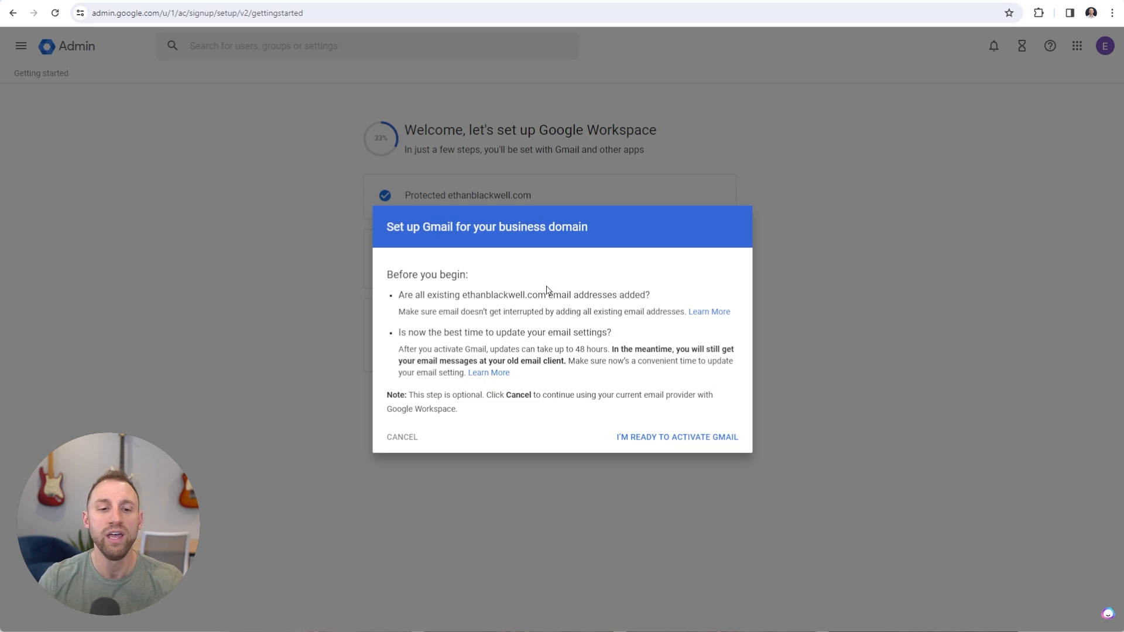
{"action": "left_click", "coordinate": [404, 442]}
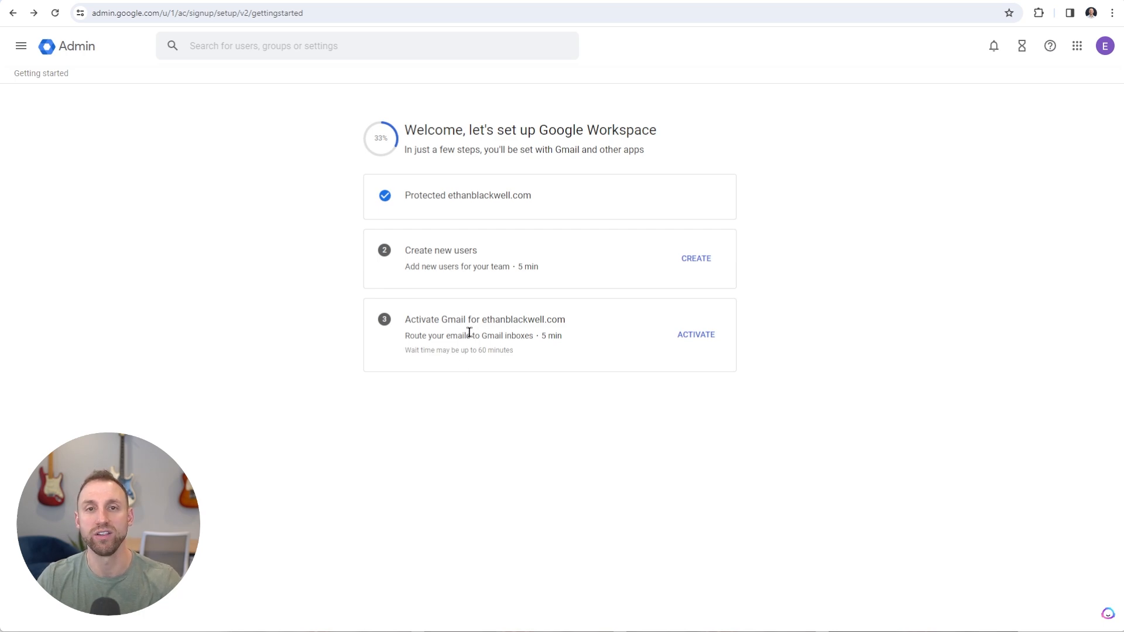
Go from the admin home through Billing subscriptions to Business Plus's edition options
{"action": "left_click", "coordinate": [49, 47]}
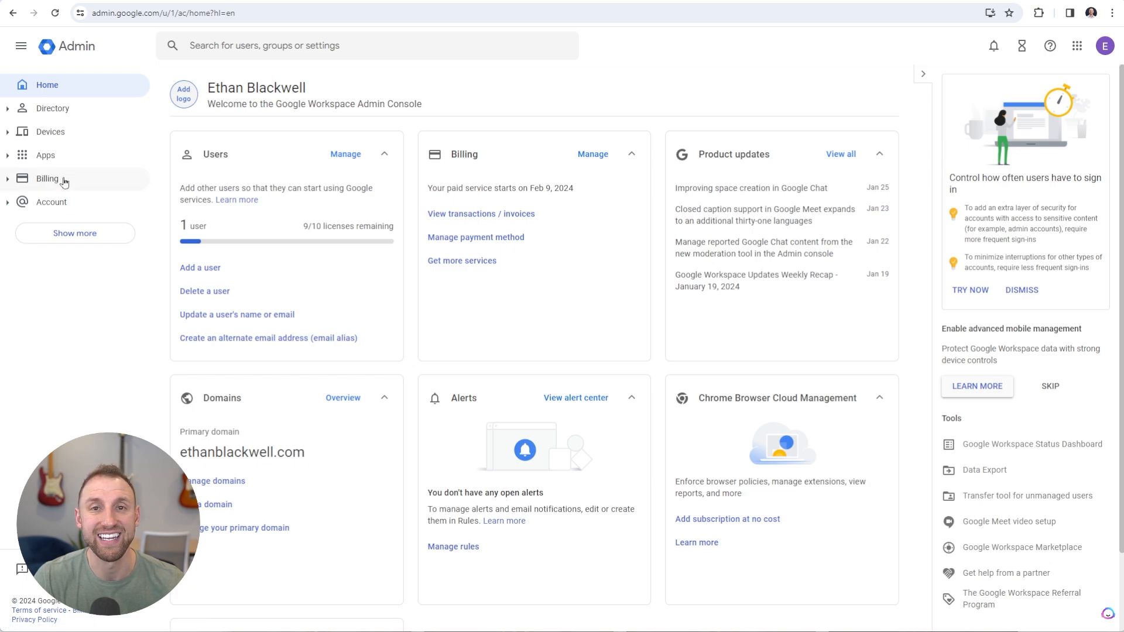
{"action": "left_click", "coordinate": [592, 155]}
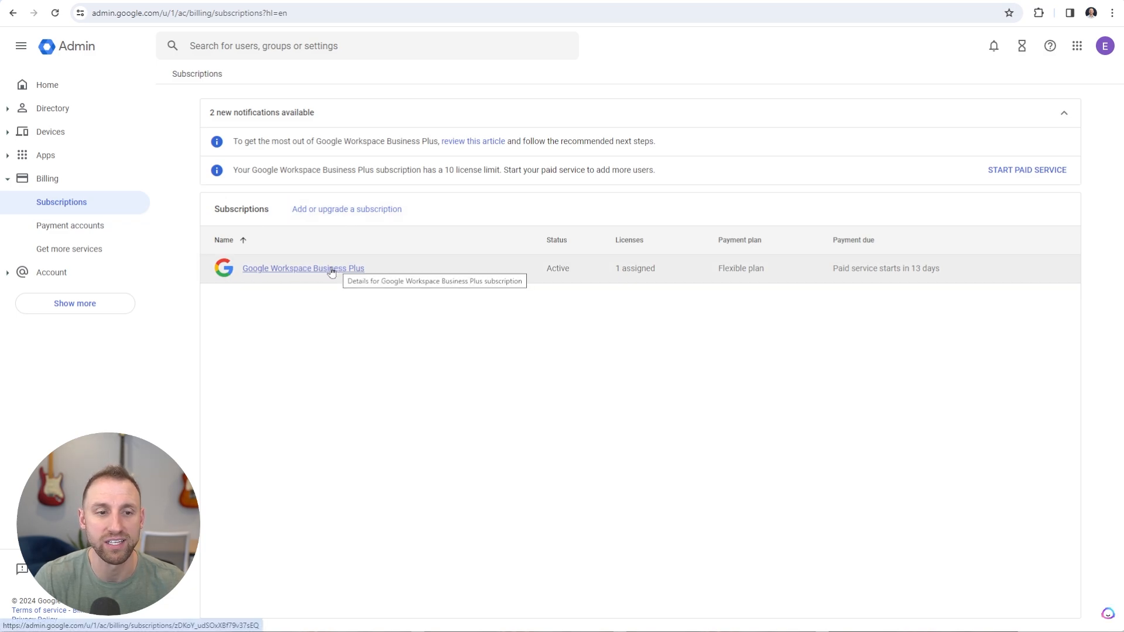
{"action": "left_click", "coordinate": [310, 270]}
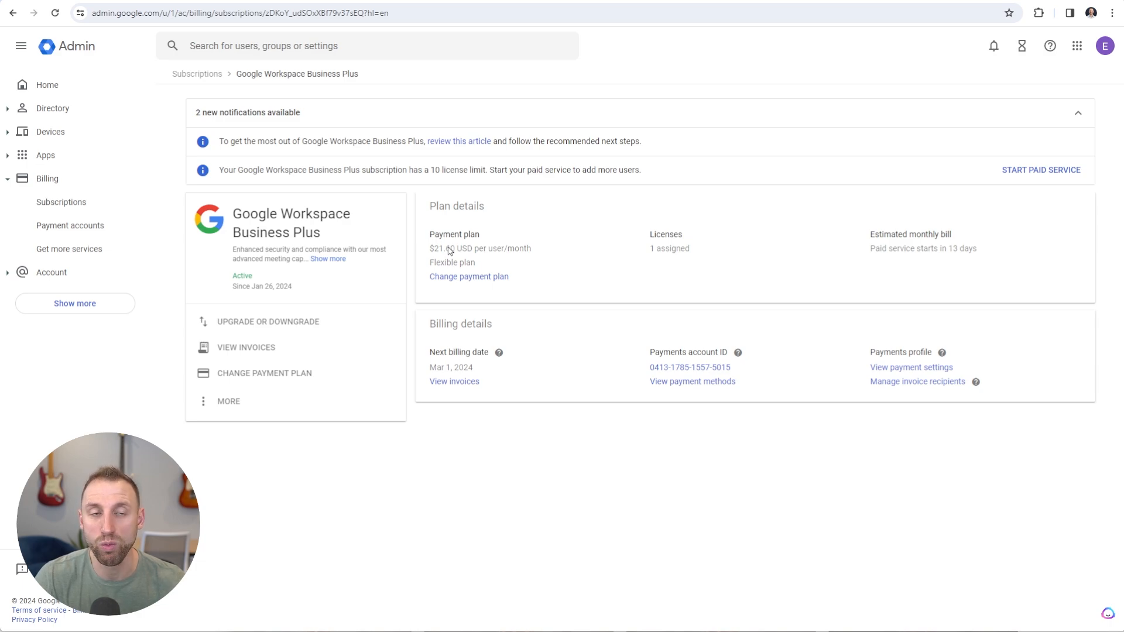
{"action": "left_click", "coordinate": [291, 324]}
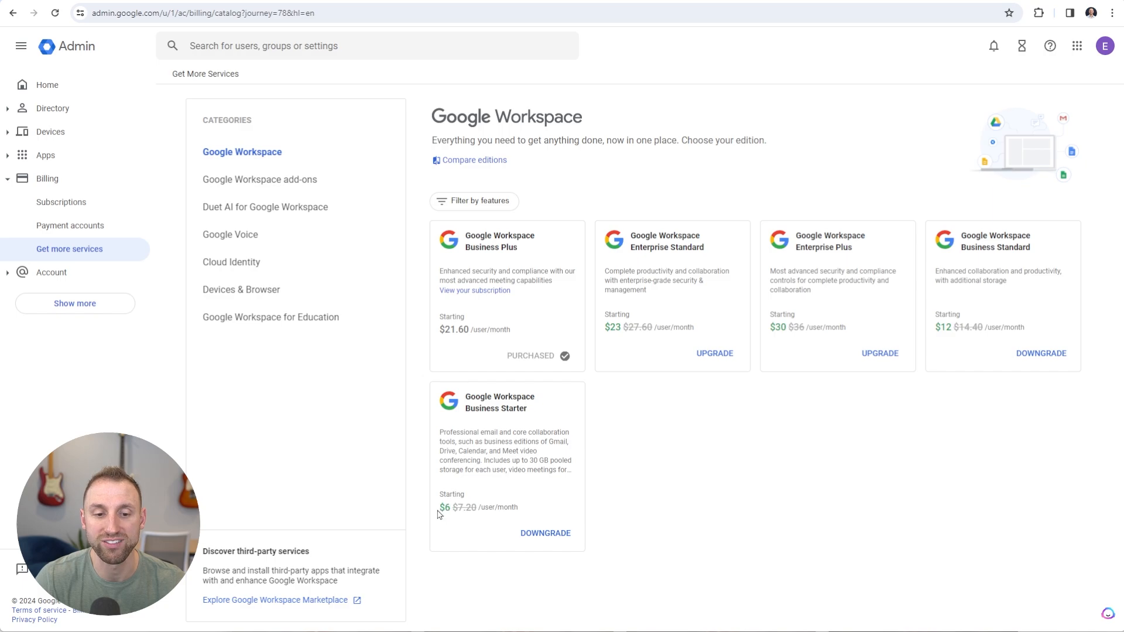
Choose the Business Starter downgrade, review the plan comparison, and continue to payment plans
{"action": "left_click", "coordinate": [552, 536]}
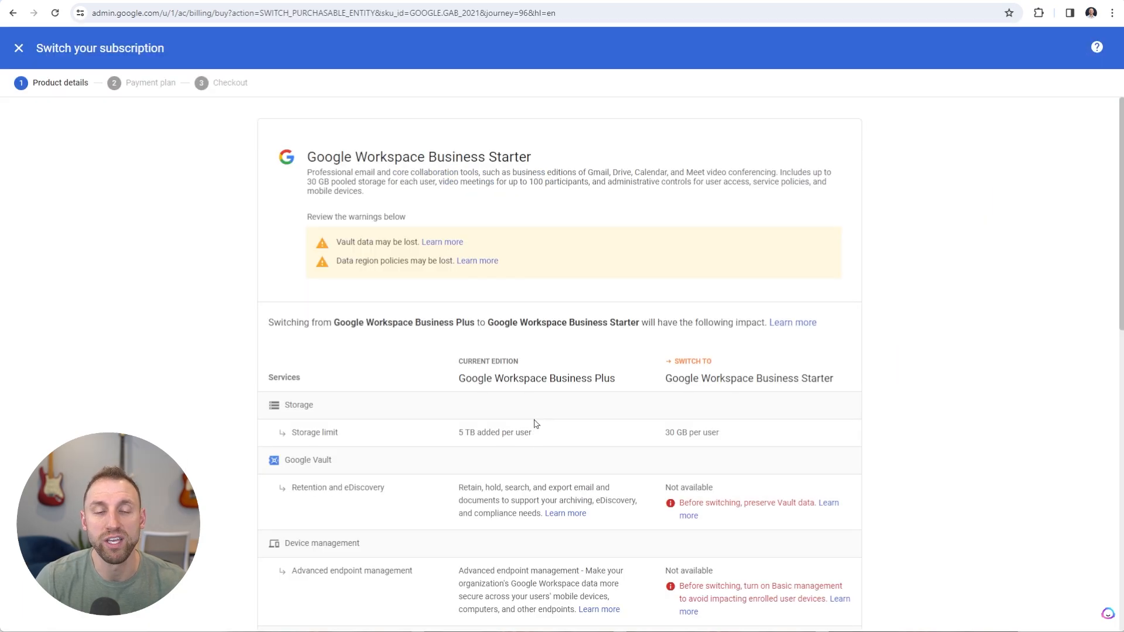
{"action": "scroll", "coordinate": [647, 431], "scroll_direction": "down", "scroll_amount": 4}
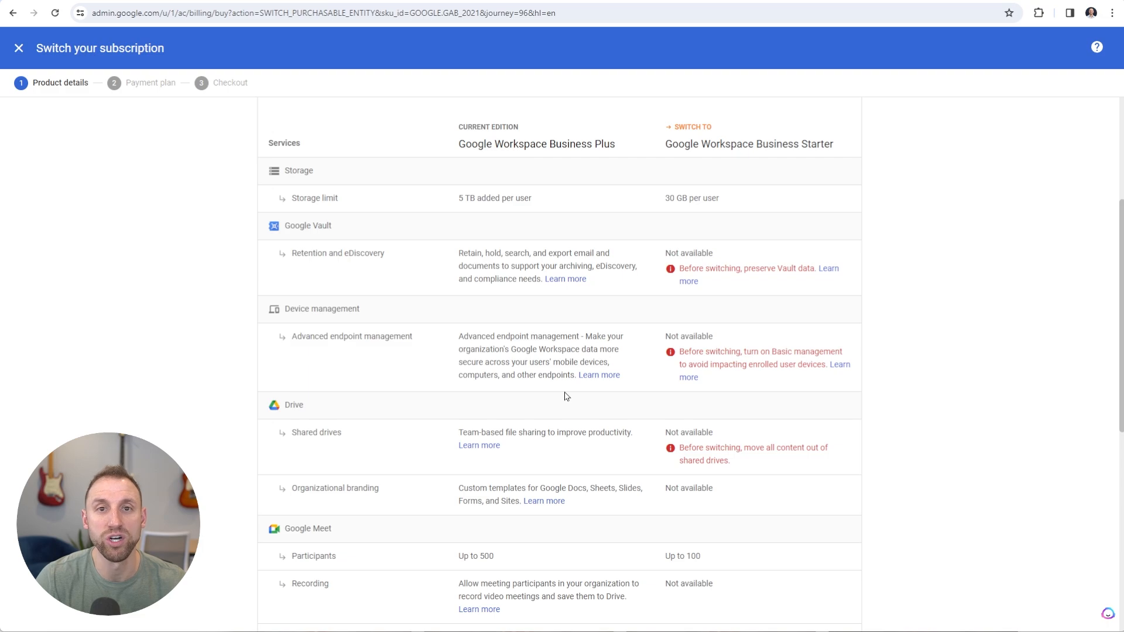
{"action": "scroll", "coordinate": [566, 395], "scroll_direction": "down", "scroll_amount": 8}
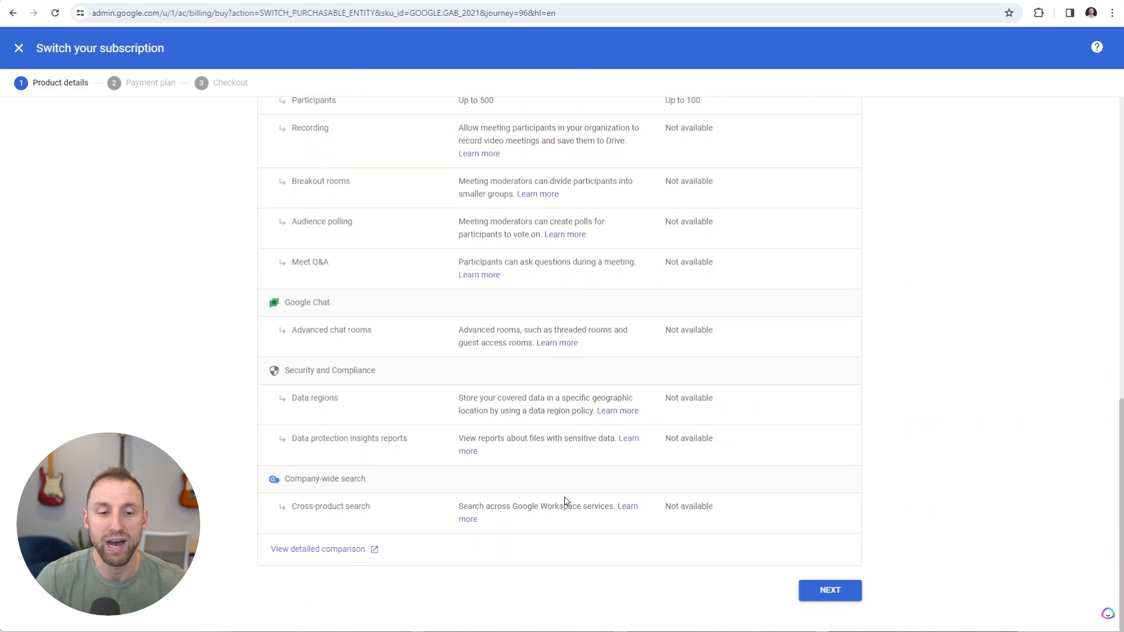
{"action": "left_click", "coordinate": [830, 590]}
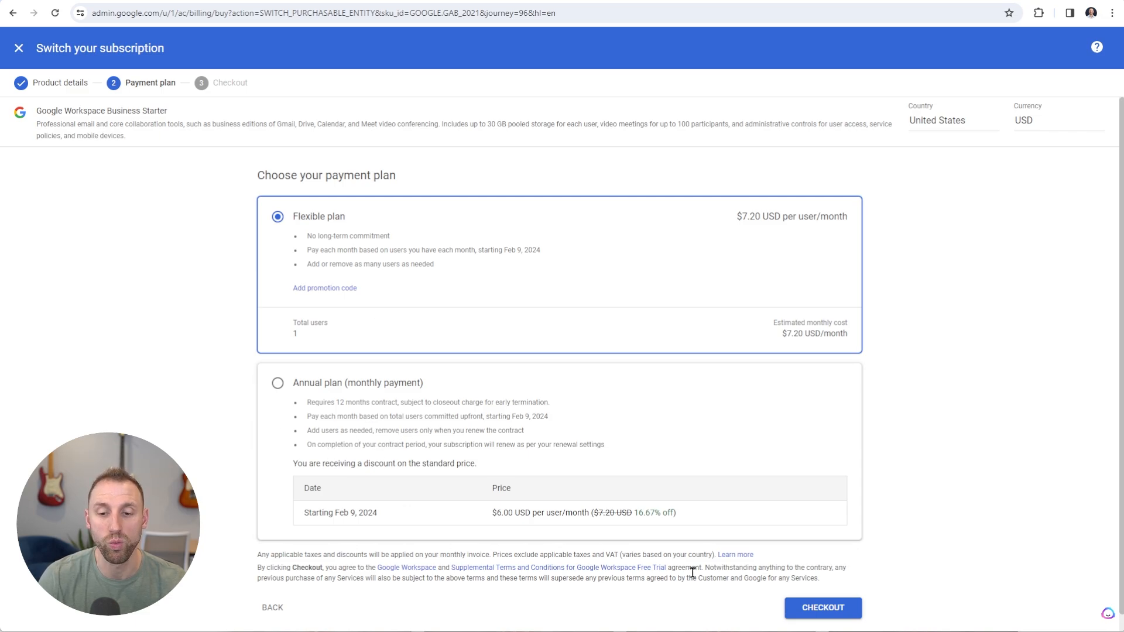
Check out and place the order for Business Starter on the Flexible plan
{"action": "left_click", "coordinate": [828, 612]}
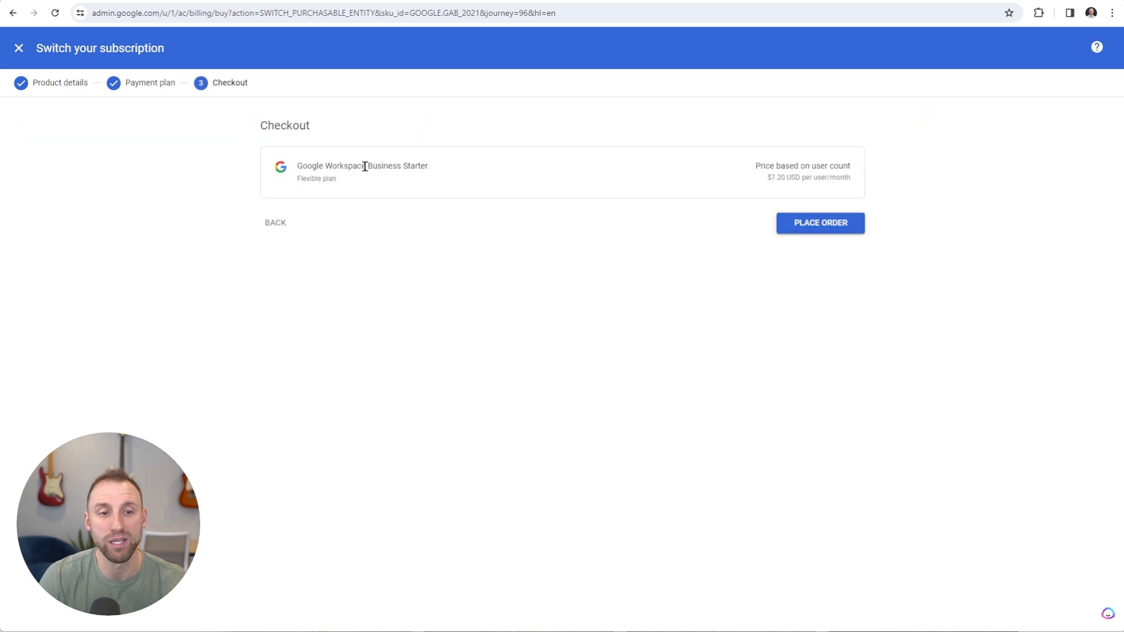
{"action": "left_click_drag", "start_coordinate": [364, 167], "coordinate": [439, 173]}
{"action": "left_click", "coordinate": [445, 169]}
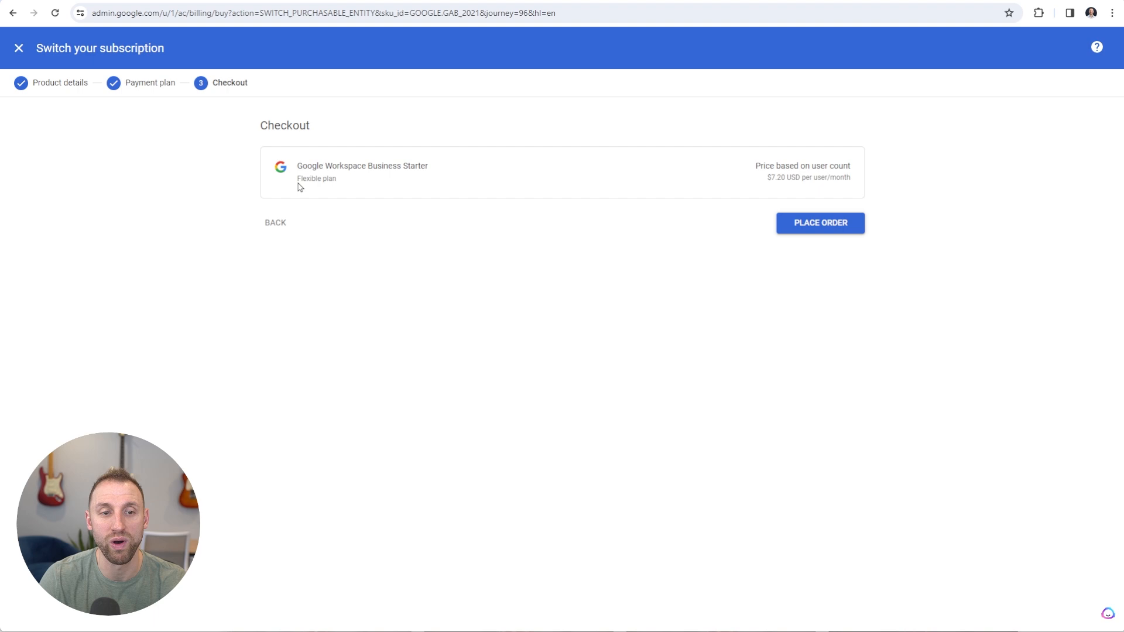
{"action": "left_click_drag", "start_coordinate": [298, 183], "coordinate": [340, 183]}
{"action": "left_click", "coordinate": [374, 185]}
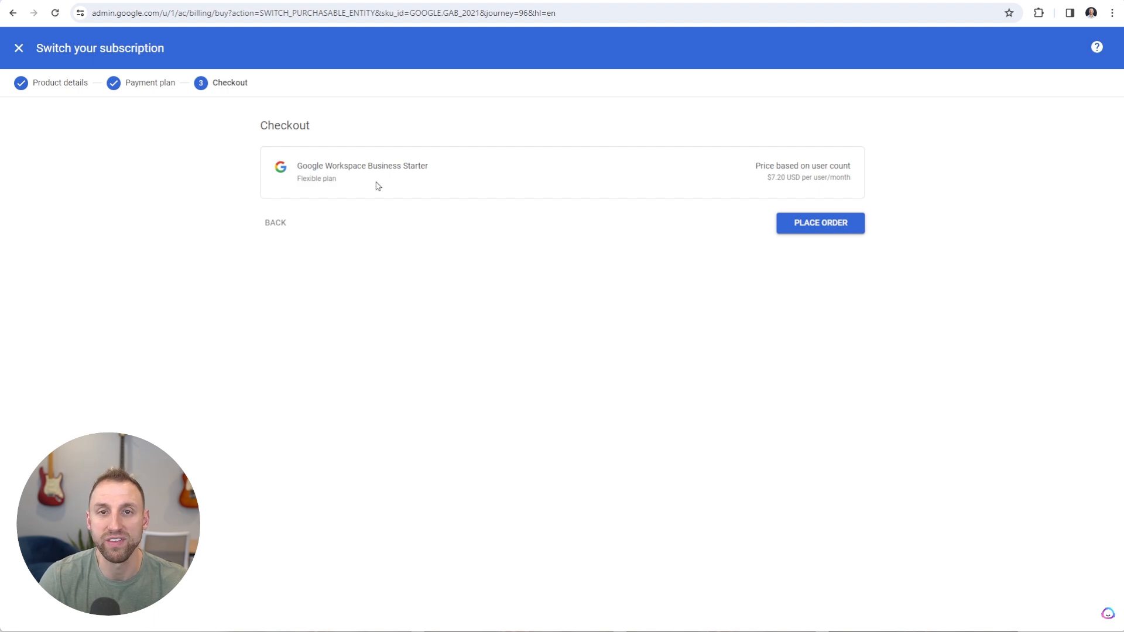
{"action": "left_click", "coordinate": [809, 230]}
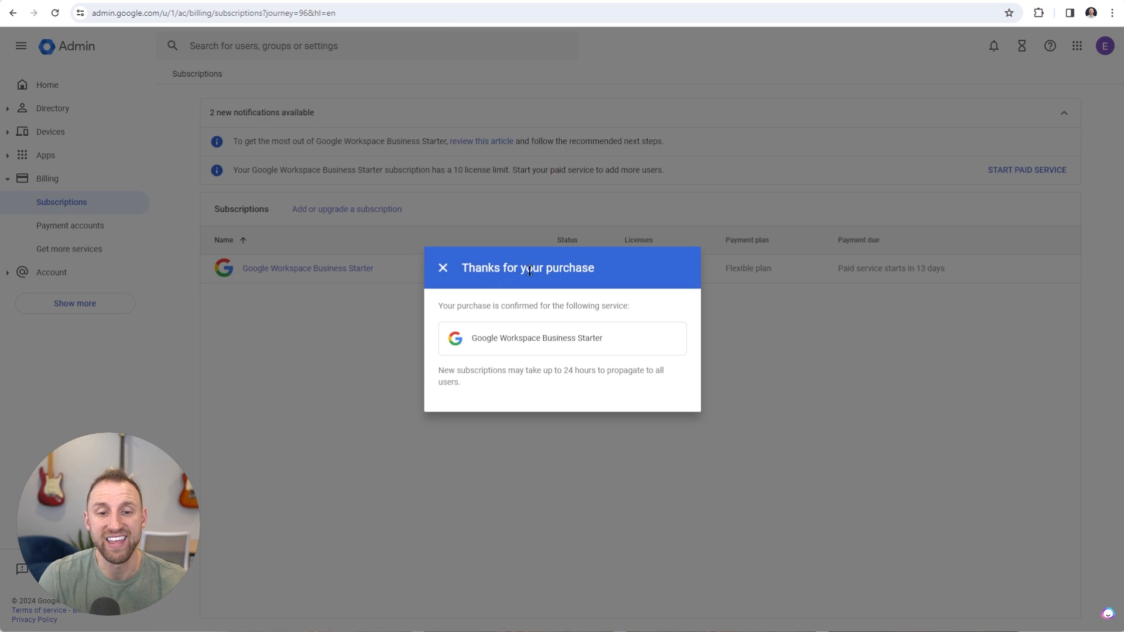
Close the purchase confirmation and review when Business Starter's payment starts
{"action": "left_click_drag", "start_coordinate": [472, 337], "coordinate": [619, 343]}
{"action": "left_click", "coordinate": [606, 341]}
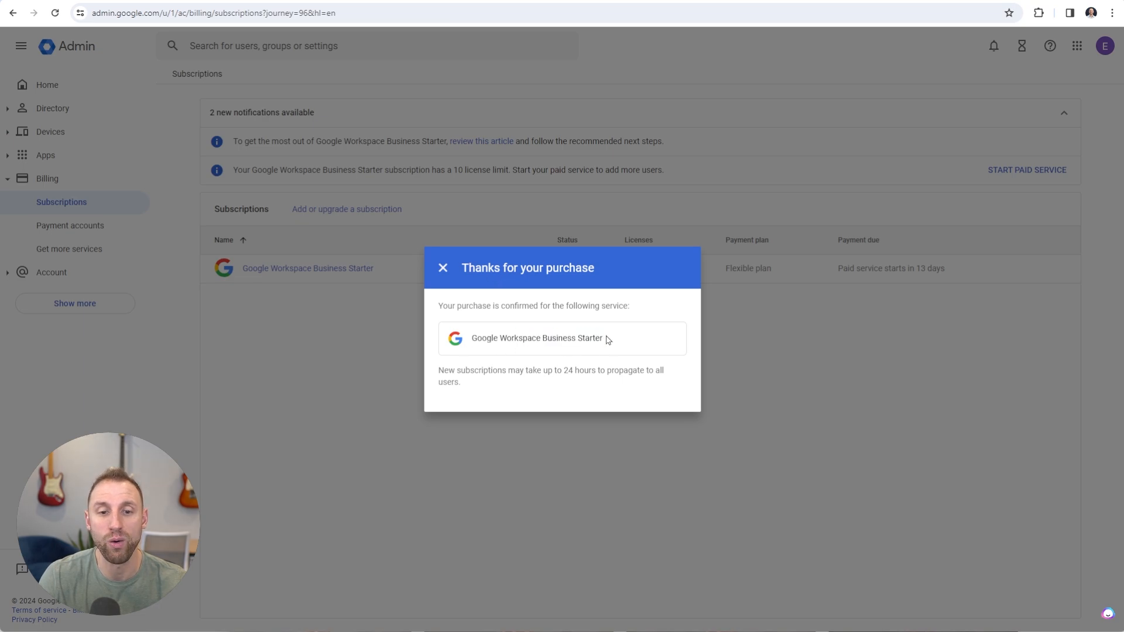
{"action": "left_click", "coordinate": [443, 269]}
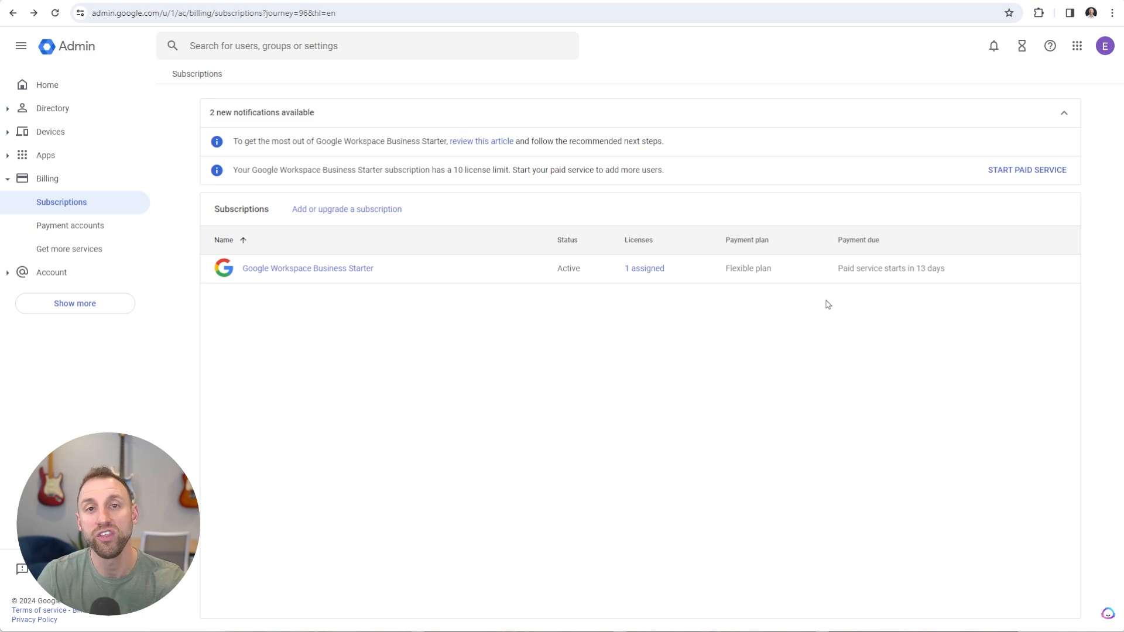
{"action": "left_click_drag", "start_coordinate": [837, 268], "coordinate": [949, 270]}
{"action": "left_click", "coordinate": [949, 269]}
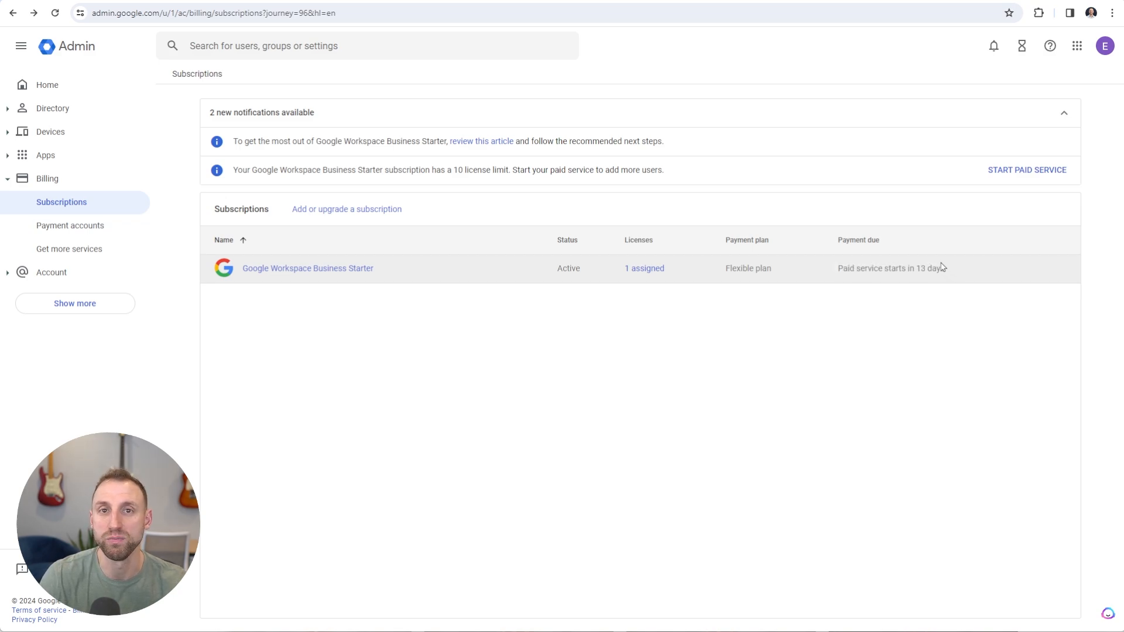
From Admin Home, start an alternate email address and select the admin user from suggestions
{"action": "left_click", "coordinate": [72, 87]}
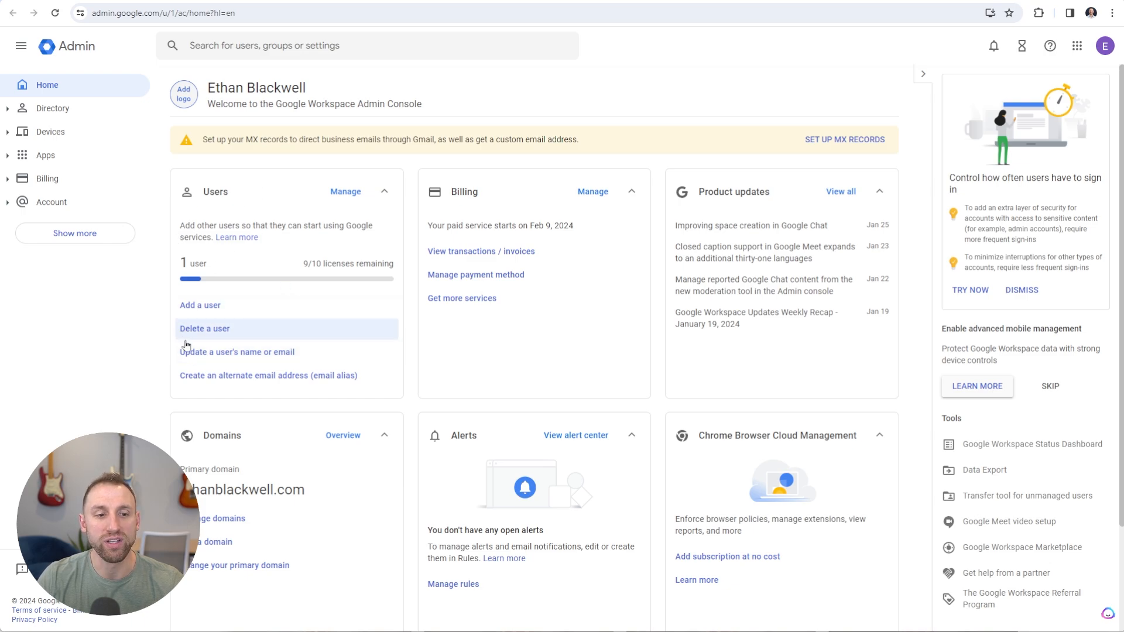
{"action": "left_click", "coordinate": [269, 379]}
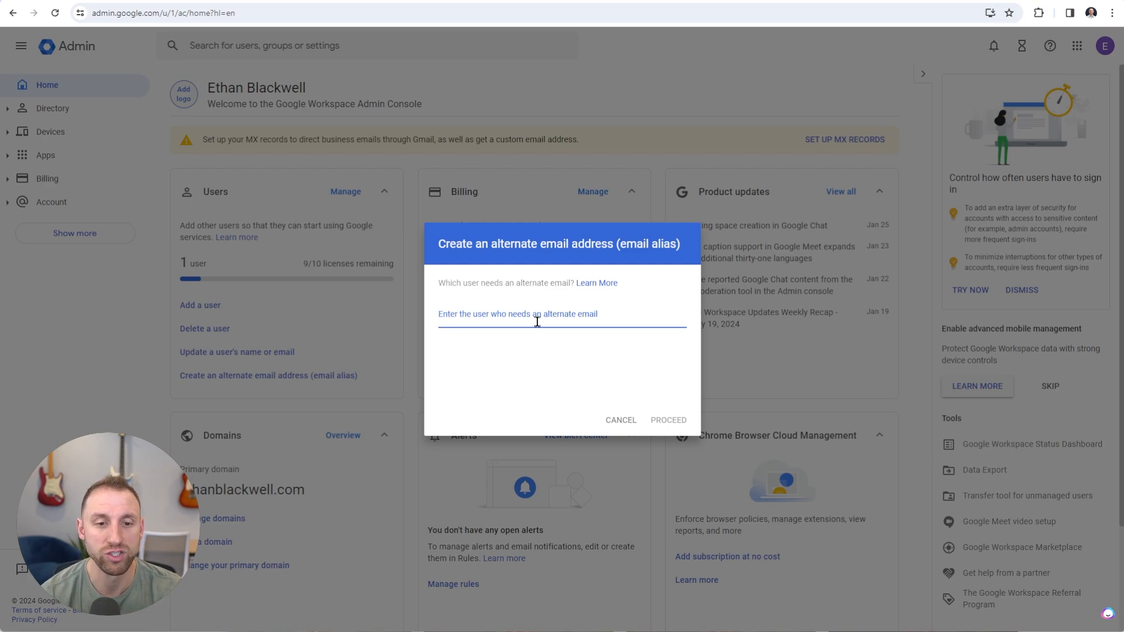
{"action": "type", "text": "ethan"}
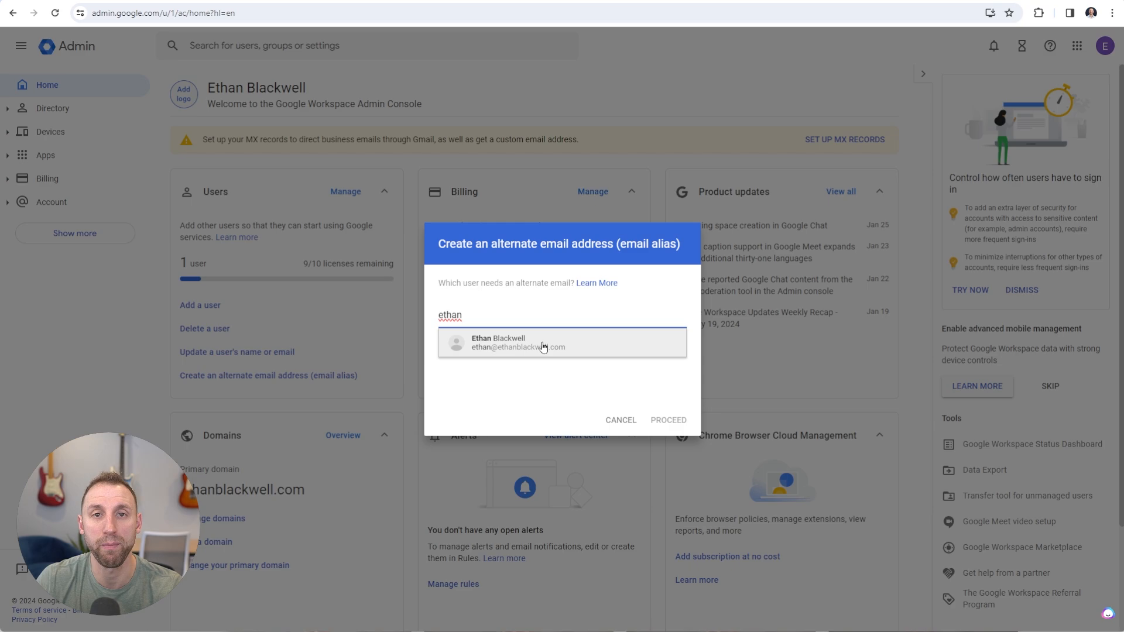
{"action": "left_click", "coordinate": [543, 347]}
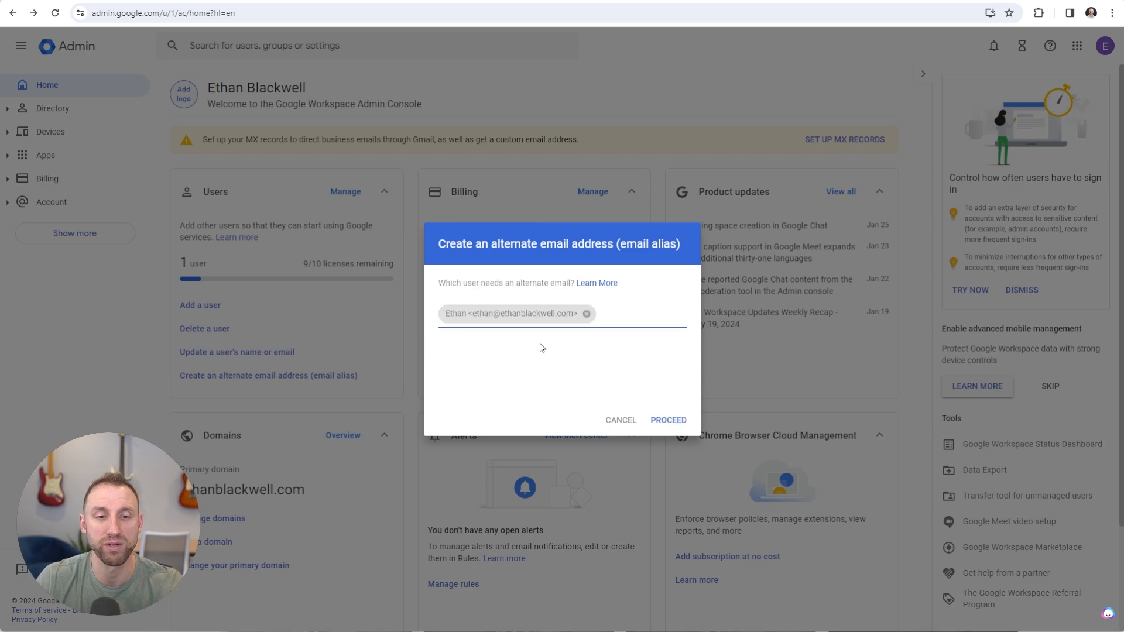
Enter support, hello and sales as the user's alternate email addresses and save them
{"action": "left_click", "coordinate": [669, 421]}
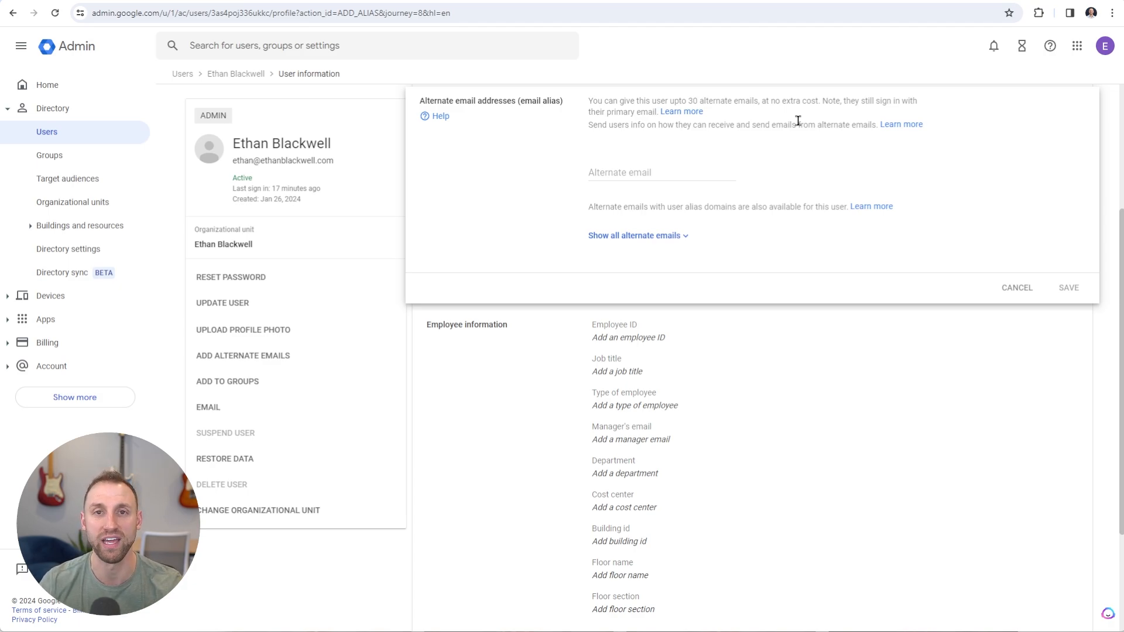
{"action": "left_click", "coordinate": [648, 170]}
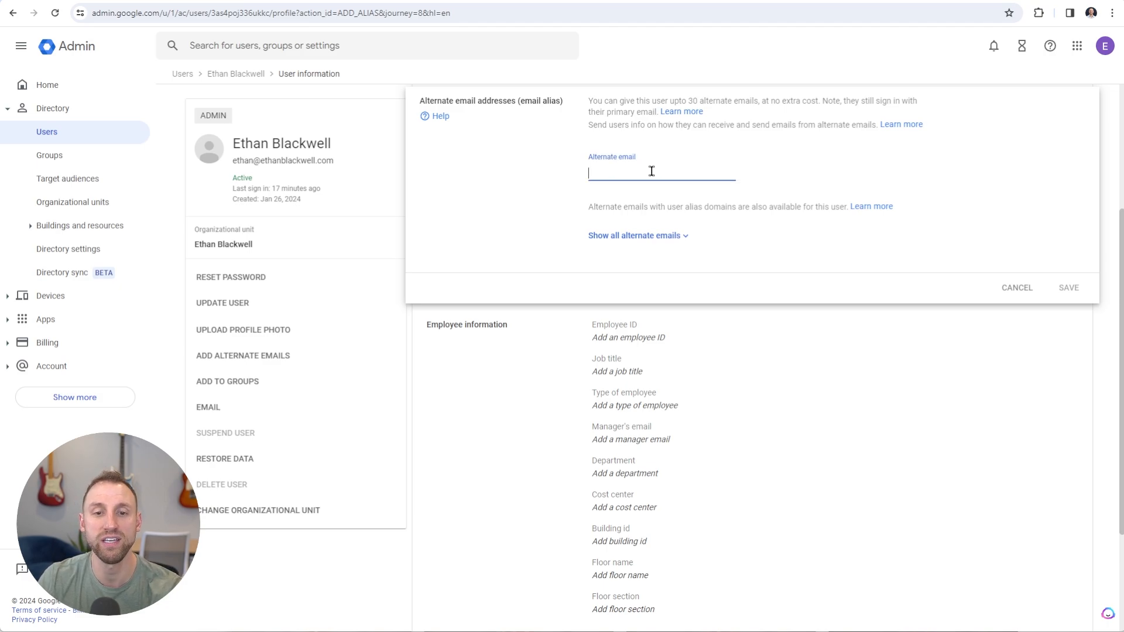
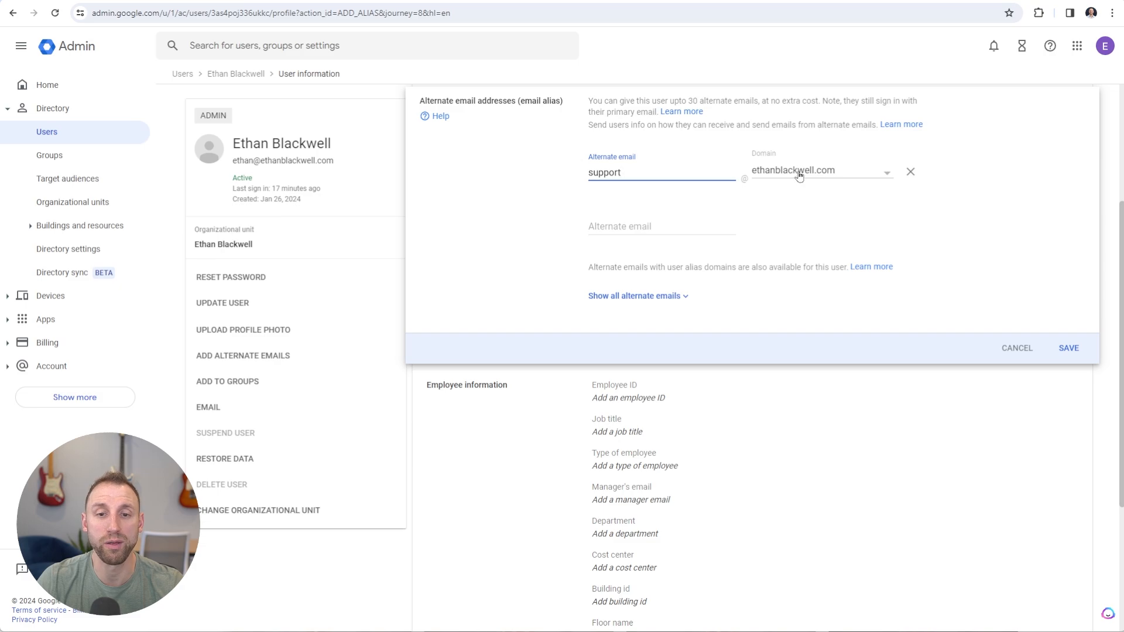
{"action": "left_click", "coordinate": [625, 223]}
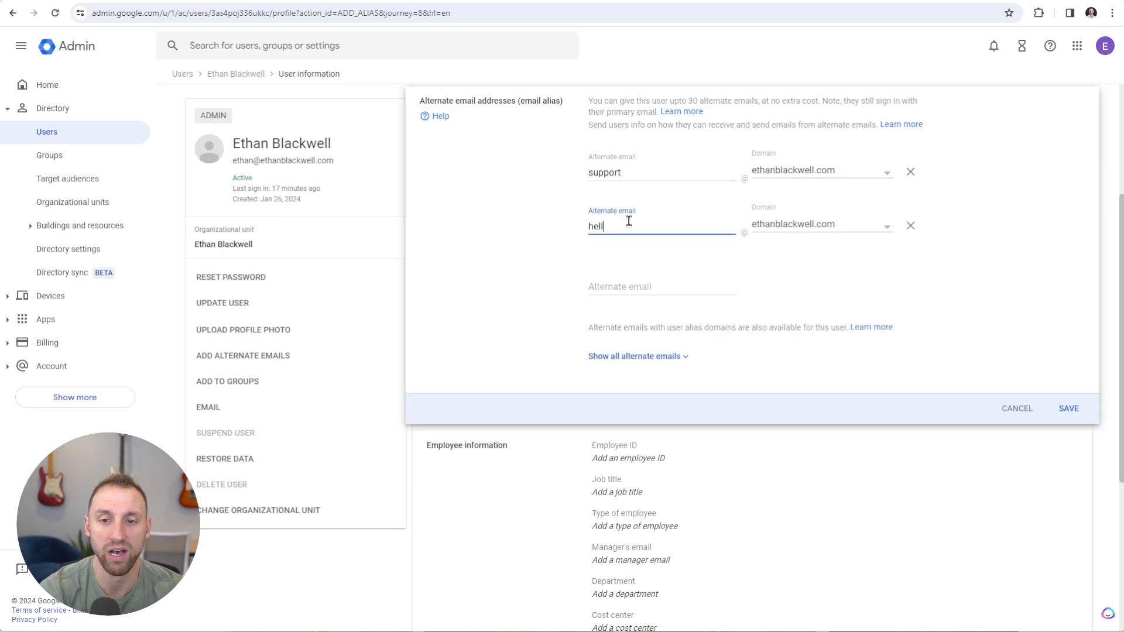
{"action": "left_click", "coordinate": [617, 285]}
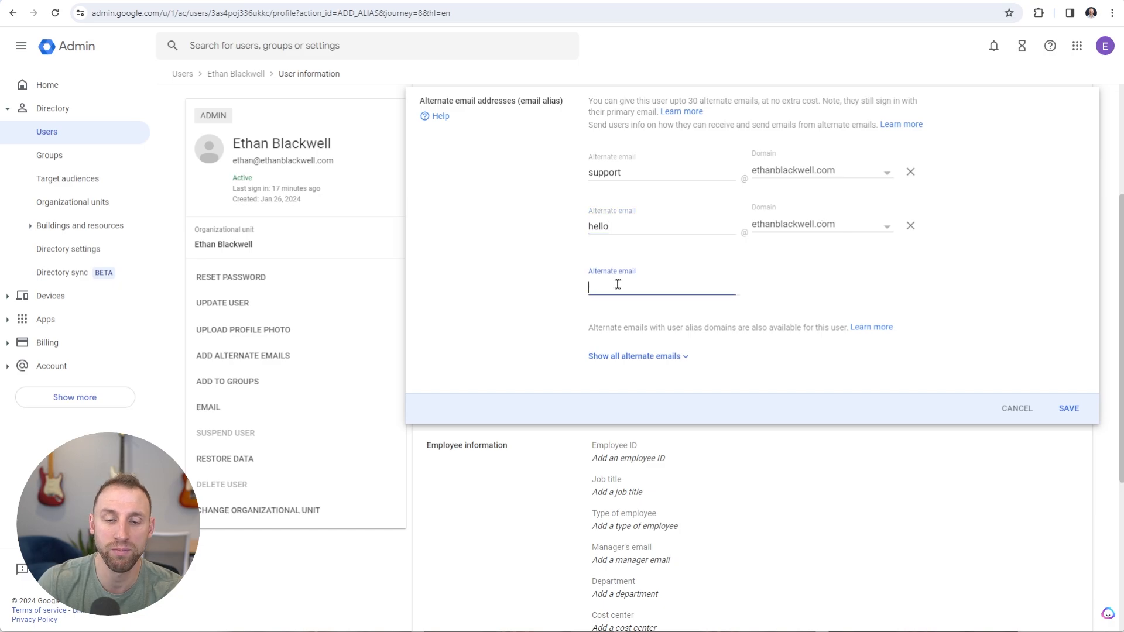
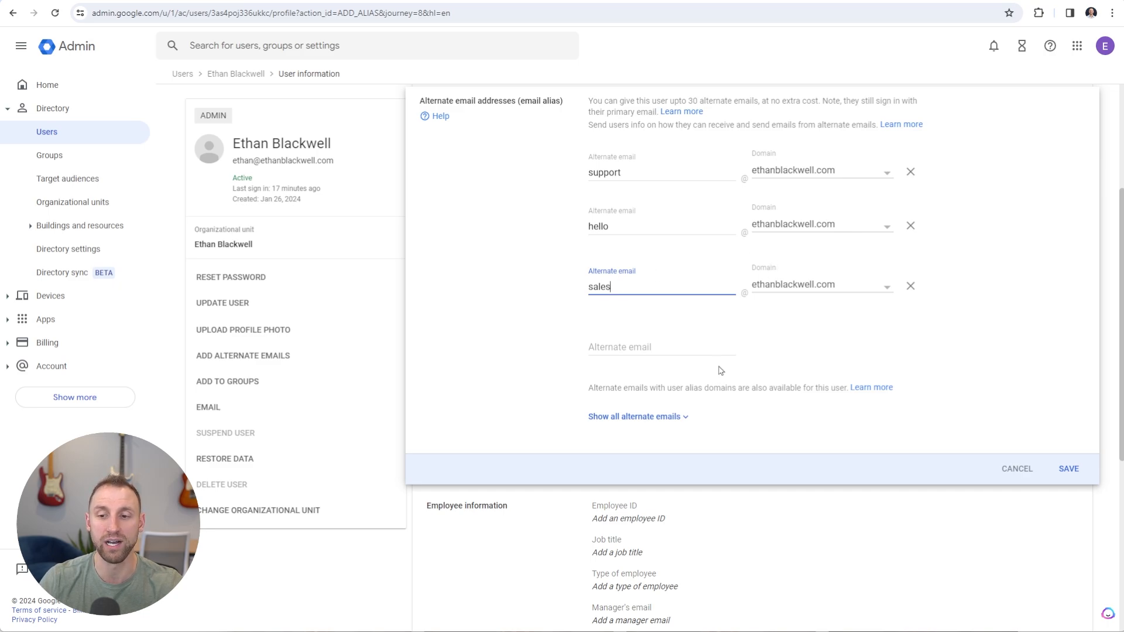
{"action": "left_click", "coordinate": [1071, 471]}
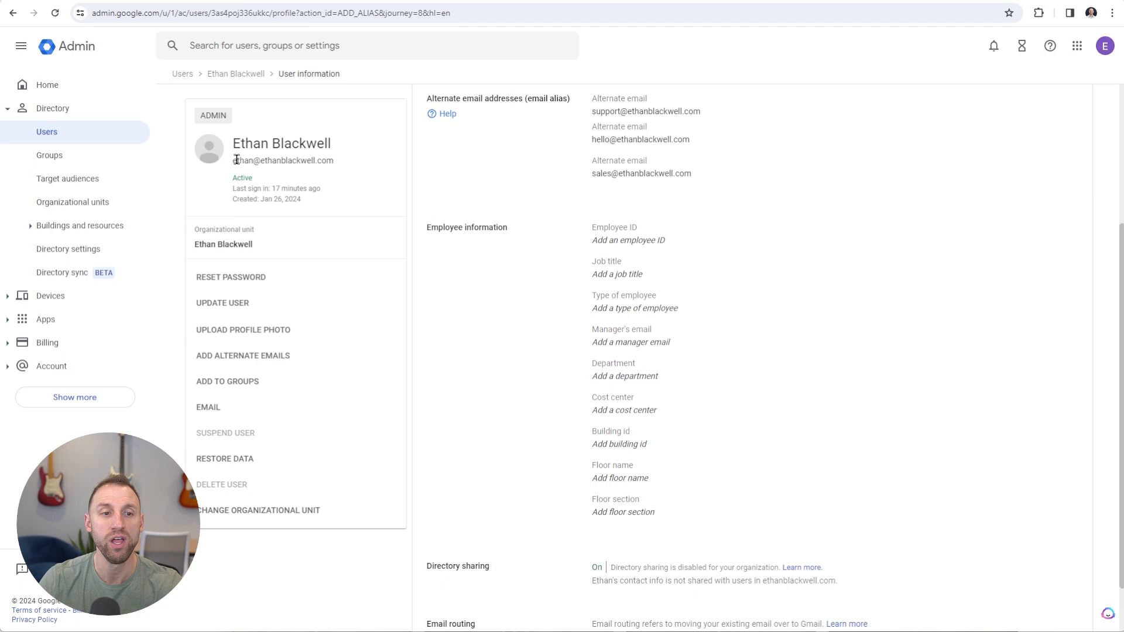
{"action": "left_click_drag", "start_coordinate": [232, 166], "coordinate": [339, 163]}
{"action": "left_click", "coordinate": [361, 171]}
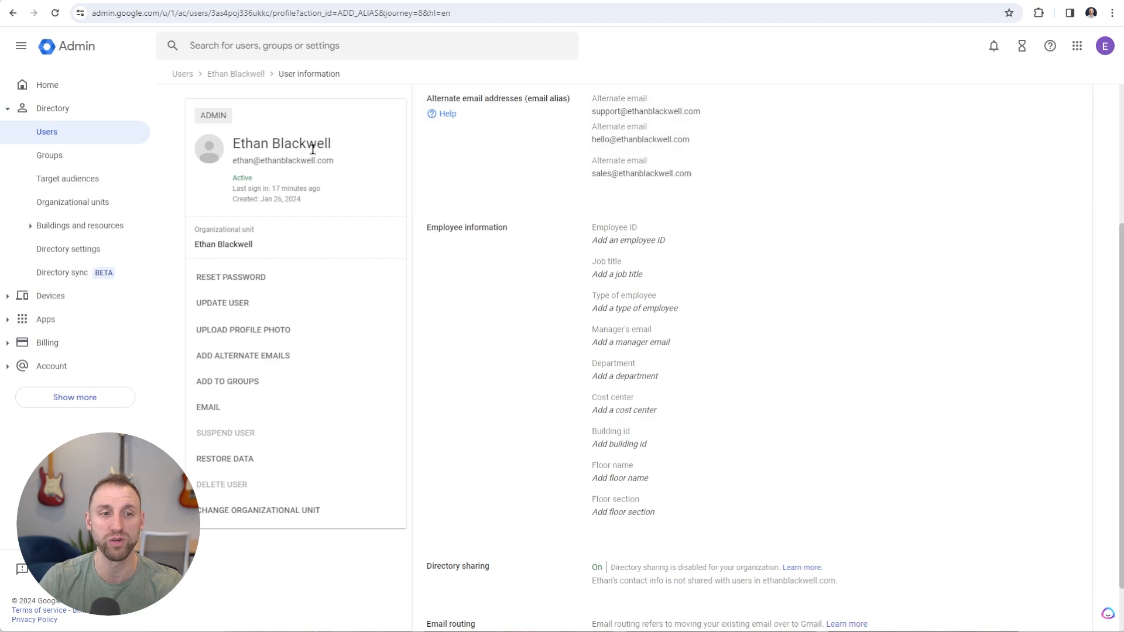
From Admin Home, start MX record setup and confirm readiness to activate Gmail
{"action": "left_click", "coordinate": [68, 87]}
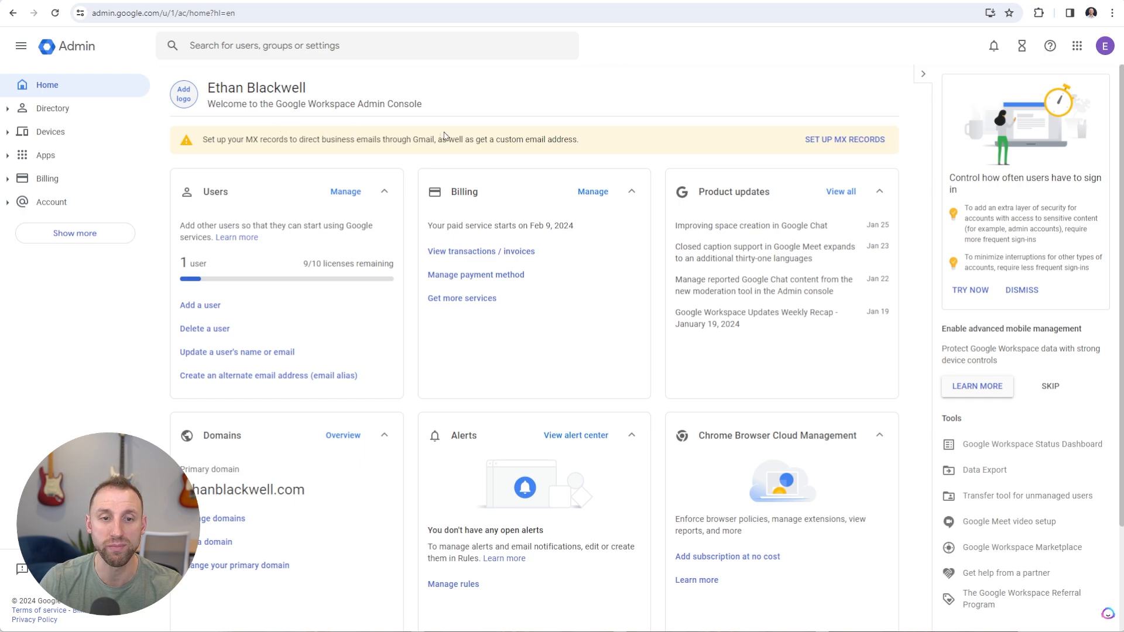
{"action": "left_click", "coordinate": [849, 144]}
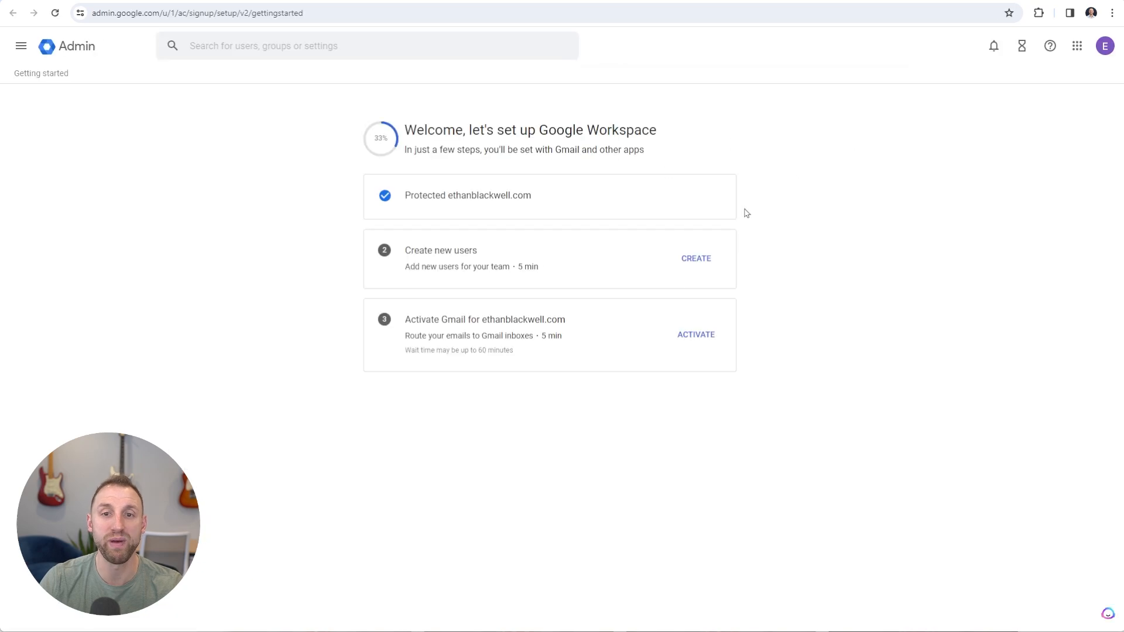
{"action": "left_click", "coordinate": [689, 337]}
{"action": "left_click_drag", "start_coordinate": [425, 296], "coordinate": [636, 296]}
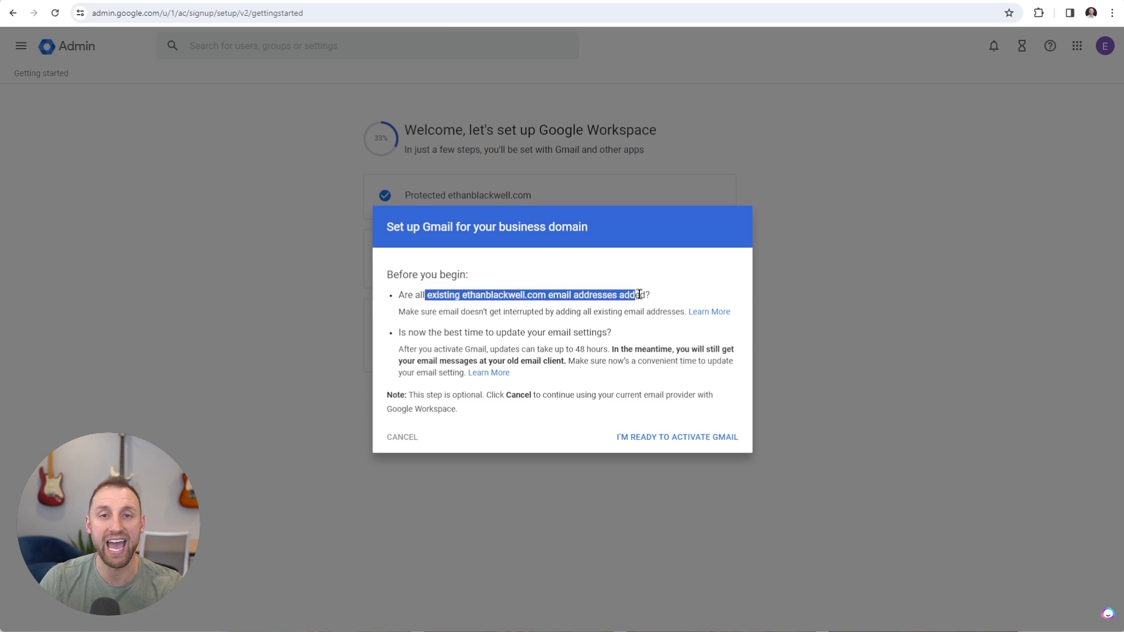
{"action": "left_click", "coordinate": [662, 295]}
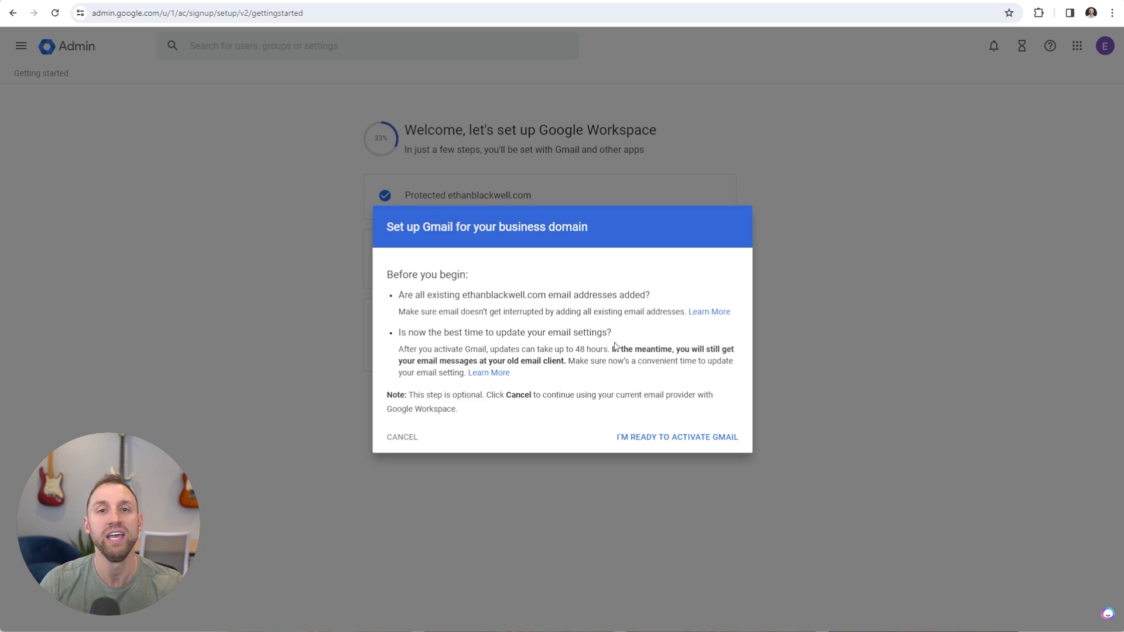
{"action": "left_click", "coordinate": [641, 439]}
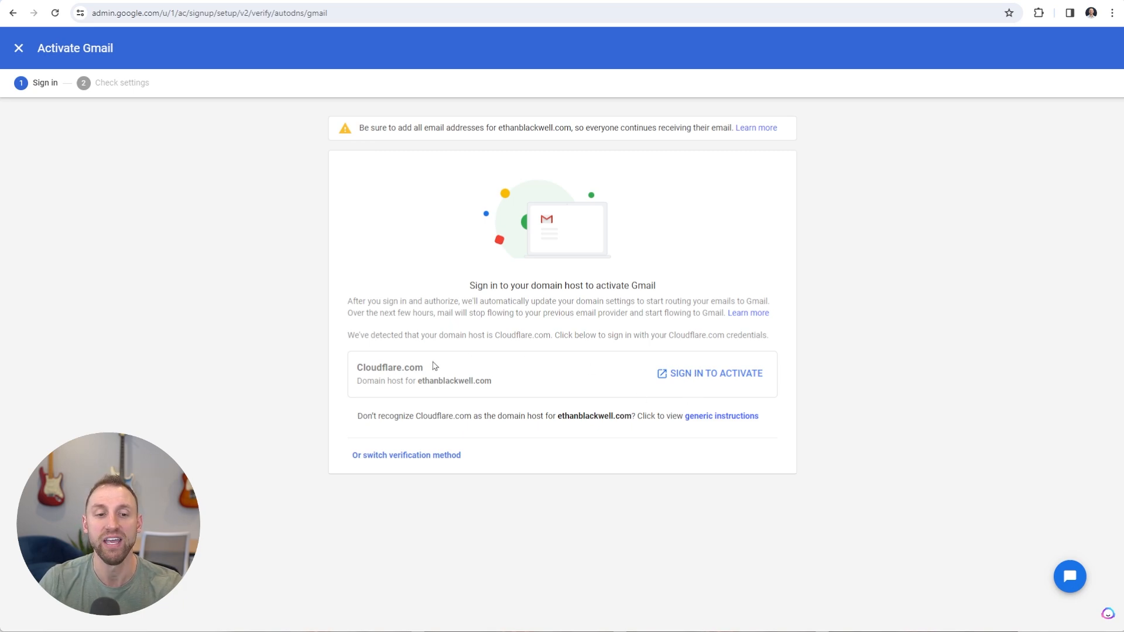
Sign in to Cloudflare and authorize Google's MX and SPF TXT records for the custom domain
{"action": "left_click", "coordinate": [702, 376]}
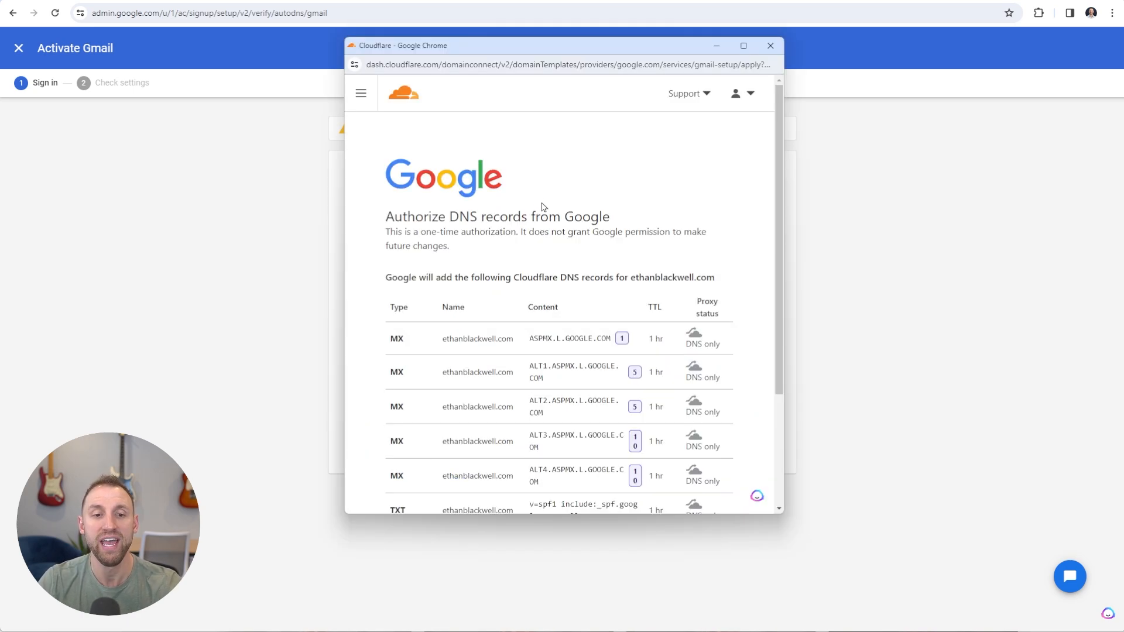
{"action": "scroll", "coordinate": [540, 208], "scroll_direction": "down", "scroll_amount": 2}
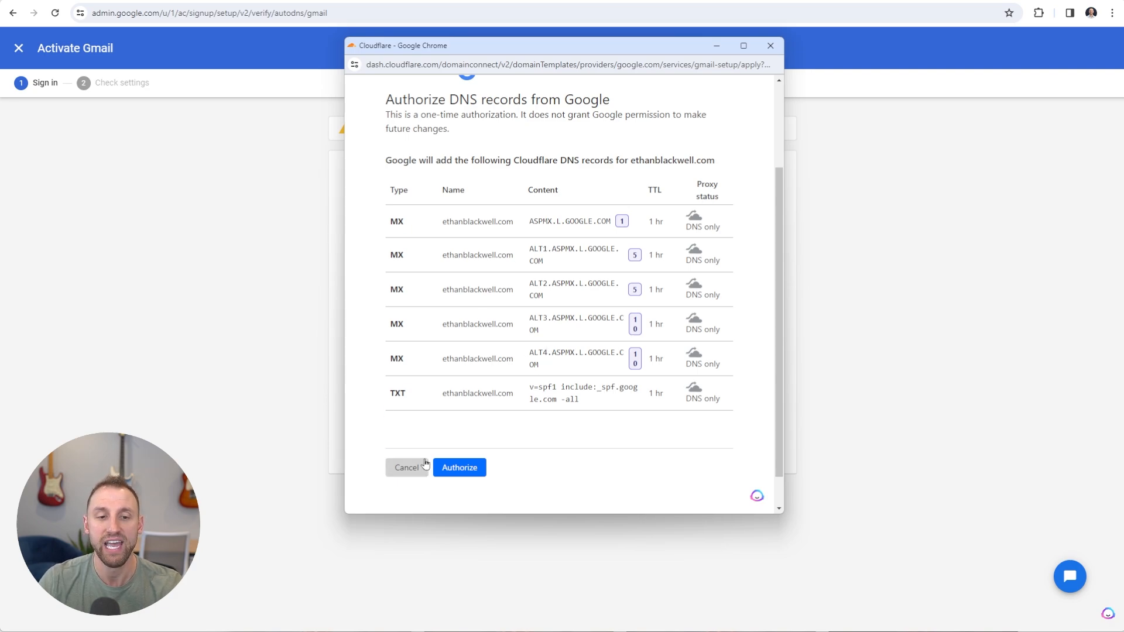
{"action": "left_click", "coordinate": [467, 471]}
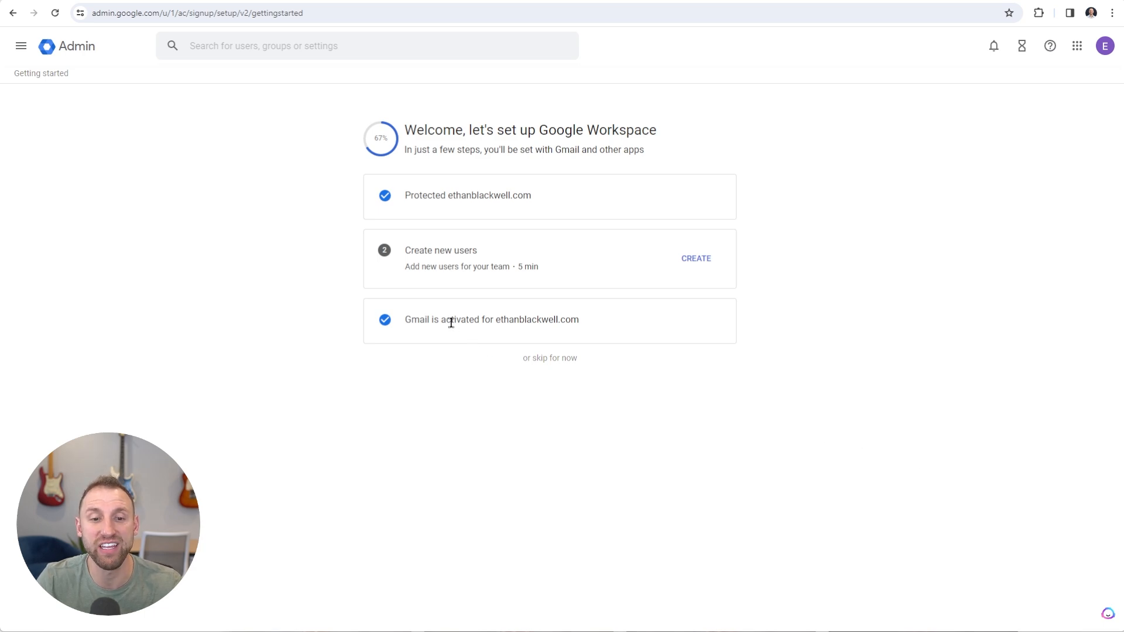
Highlight the Gmail activated confirmation on the setup checklist
{"action": "left_click_drag", "start_coordinate": [451, 321], "coordinate": [571, 321]}
{"action": "left_click", "coordinate": [597, 326]}
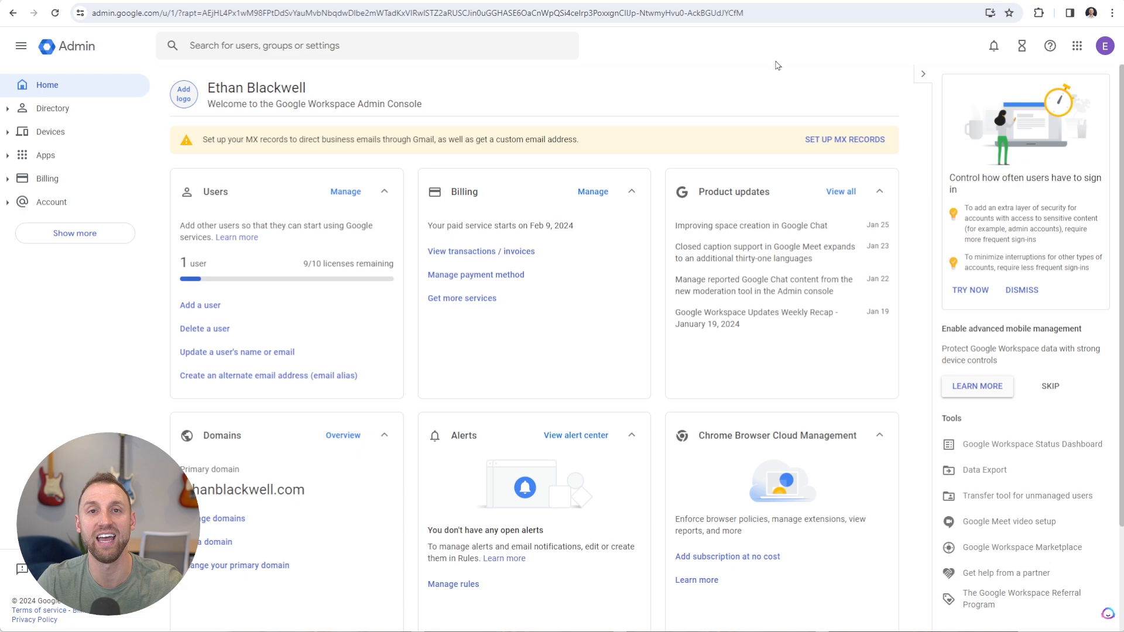
{"action": "left_click", "coordinate": [1079, 51]}
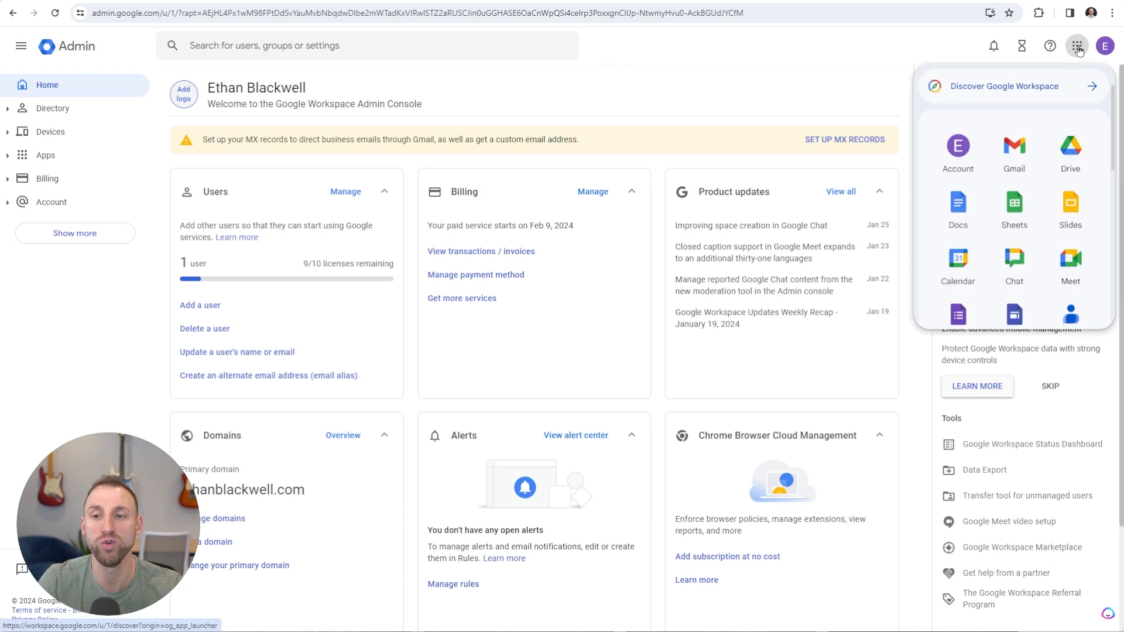
{"action": "left_click", "coordinate": [1015, 149]}
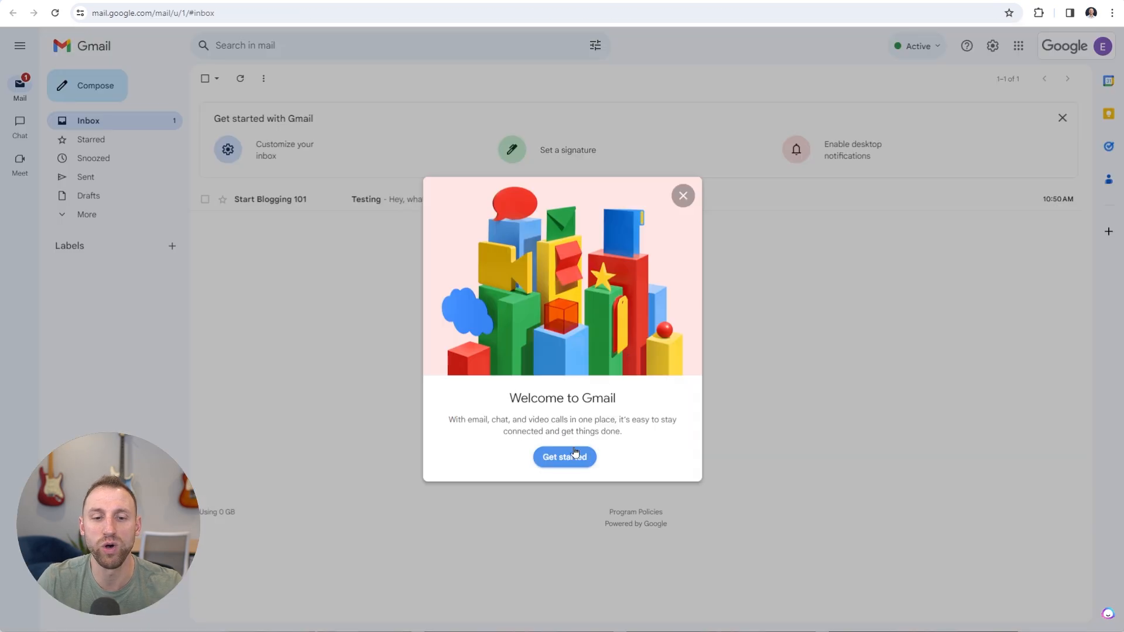
{"action": "left_click", "coordinate": [683, 198]}
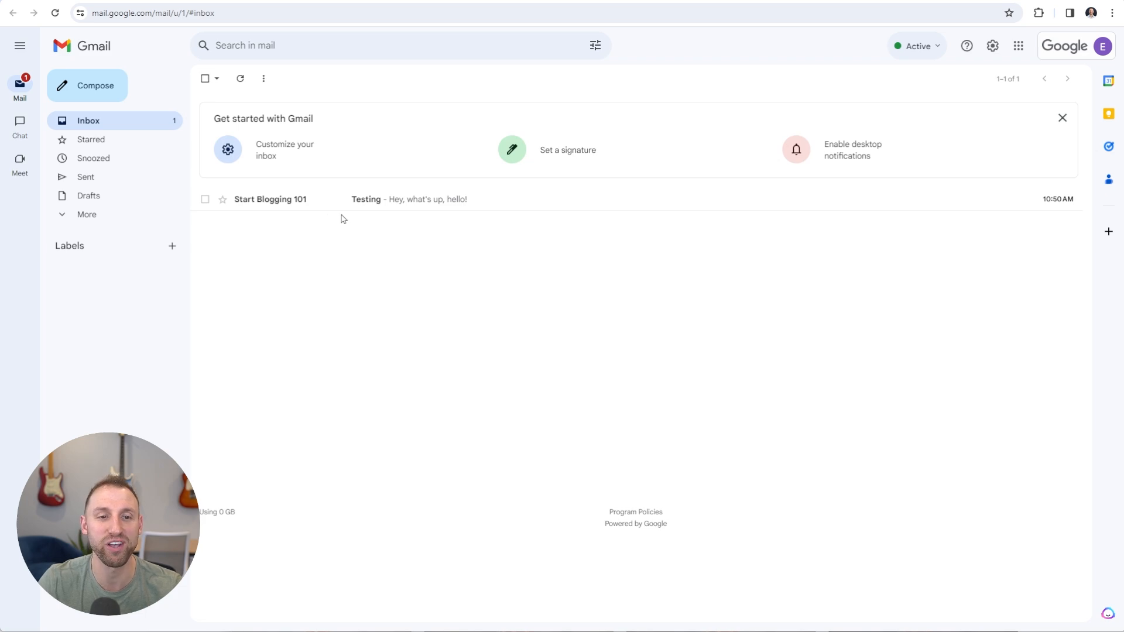
{"action": "left_click", "coordinate": [366, 200]}
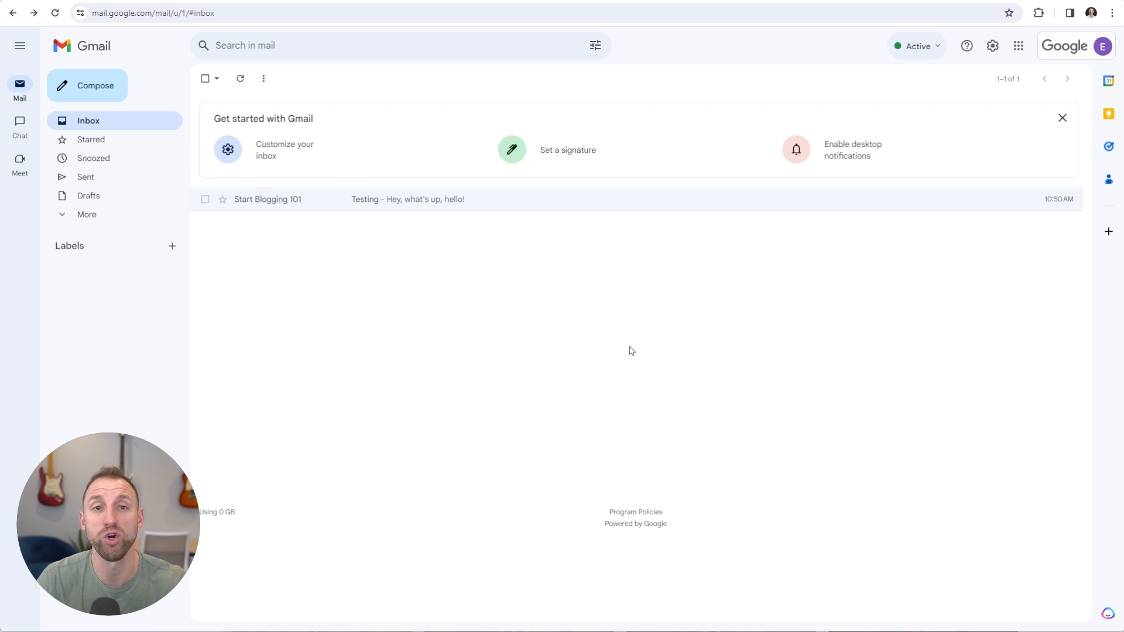
Open Gmail's full settings on the Accounts tab
{"action": "left_click", "coordinate": [993, 49]}
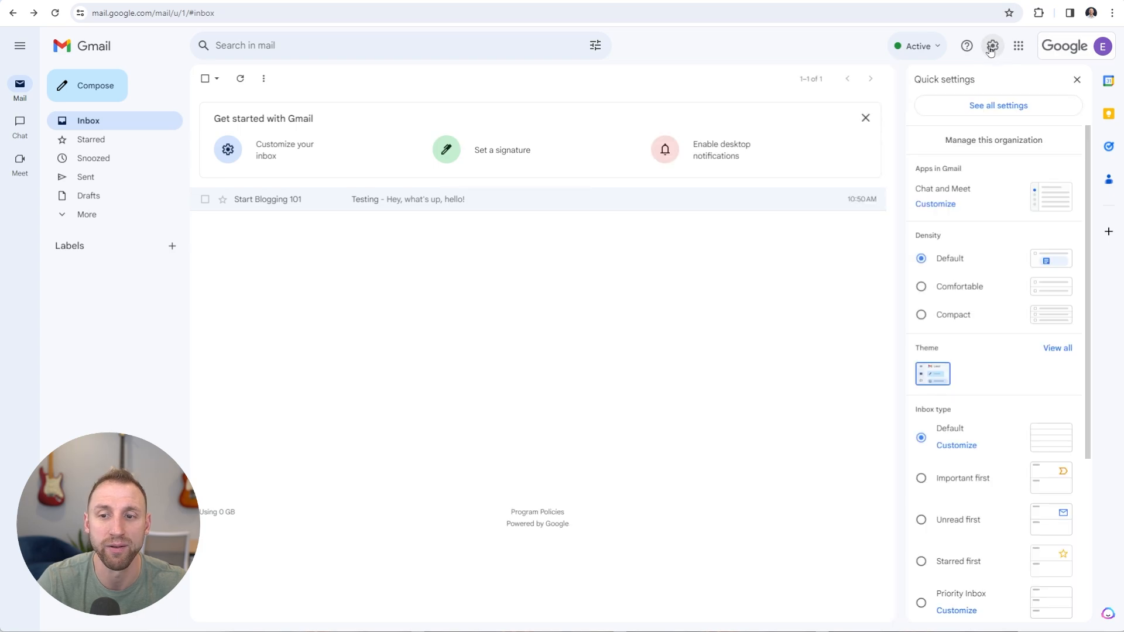
{"action": "left_click", "coordinate": [986, 109]}
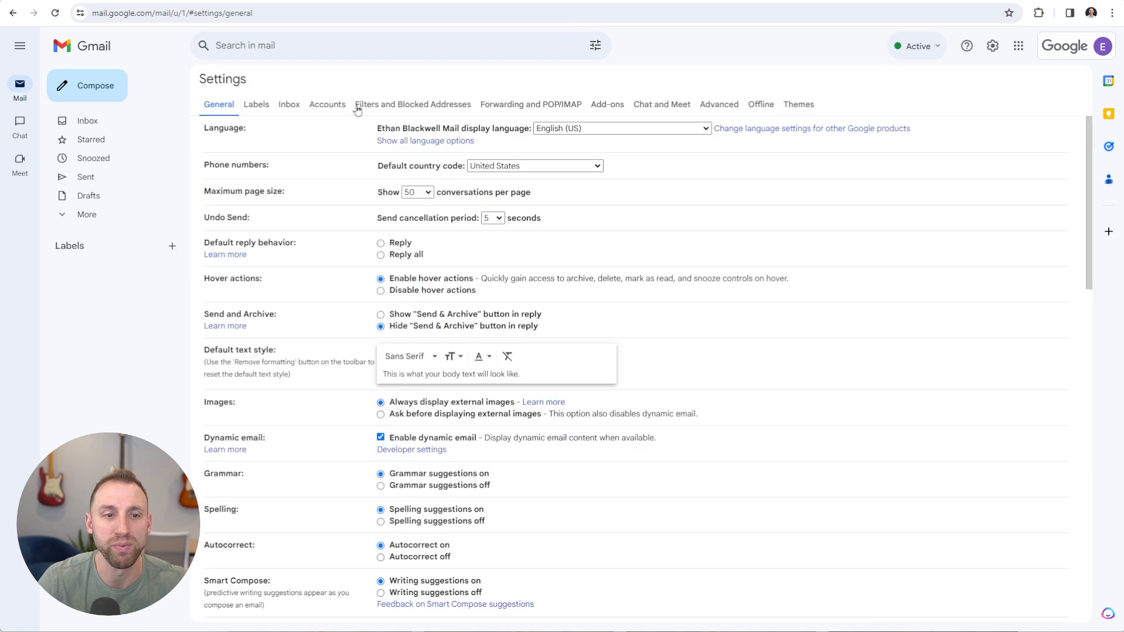
{"action": "left_click", "coordinate": [328, 105]}
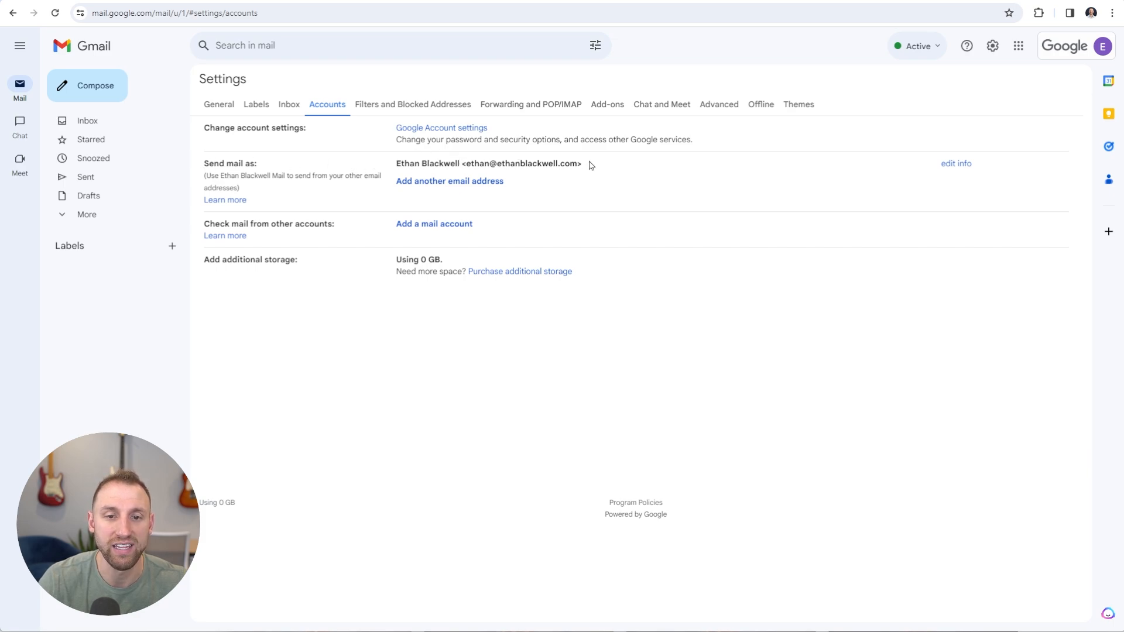
Add the custom-domain support address as a send-as alias with Treat as an alias kept on
{"action": "left_click", "coordinate": [425, 185]}
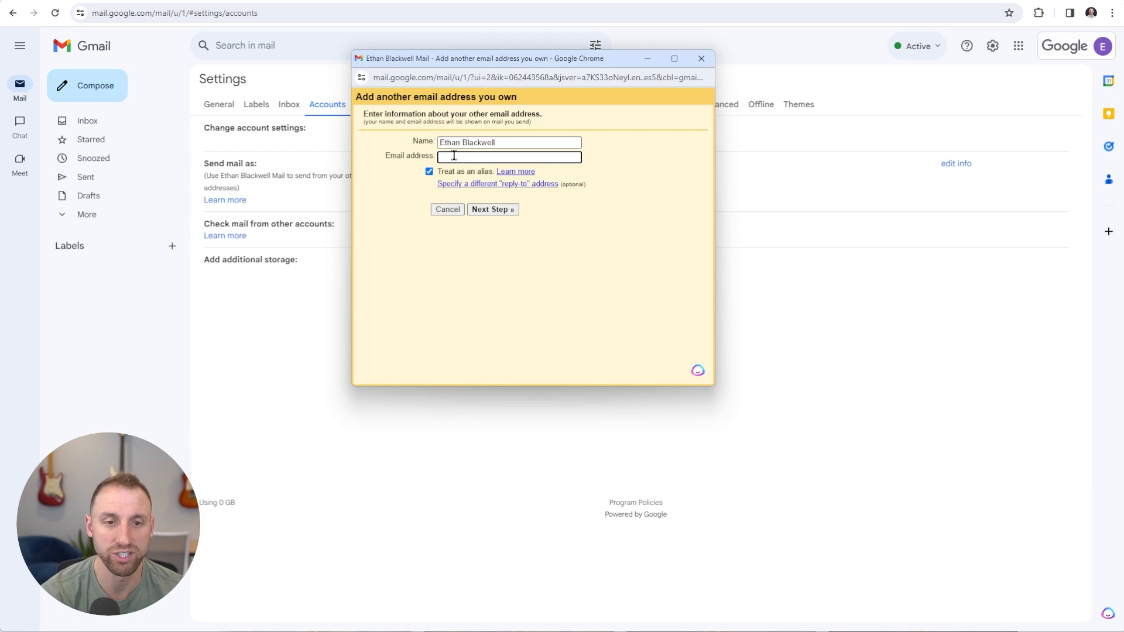
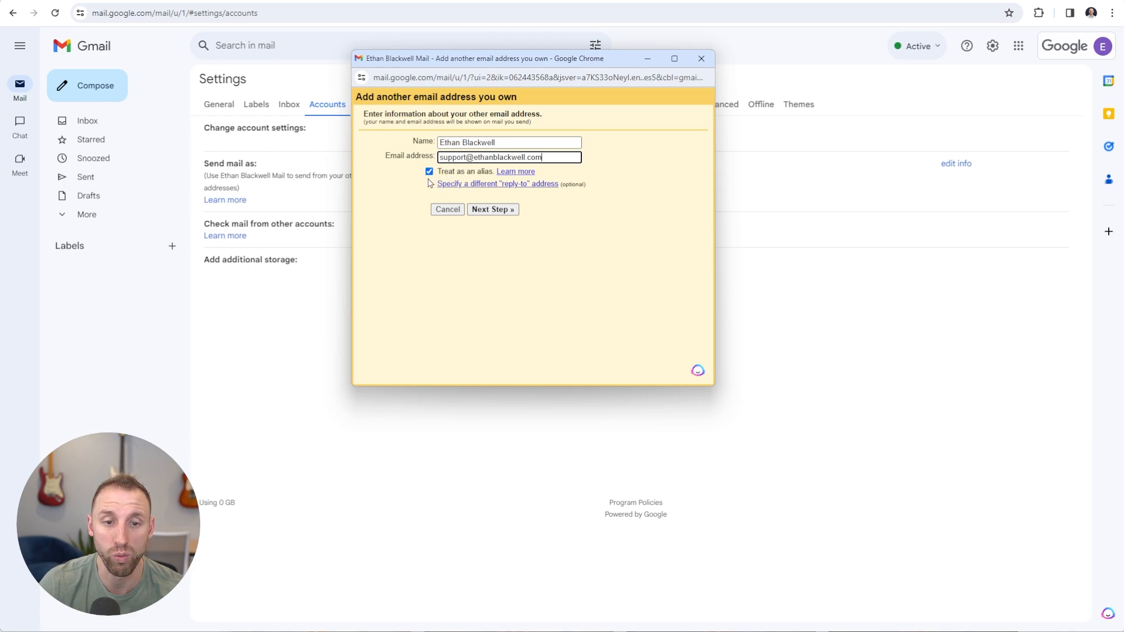
{"action": "left_click", "coordinate": [495, 210]}
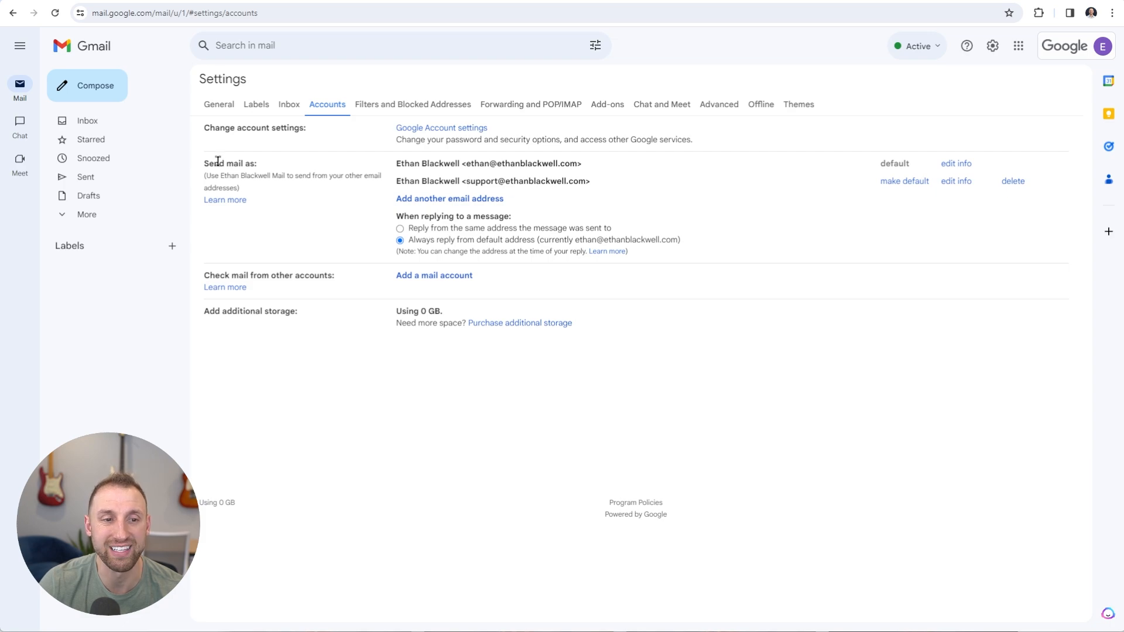
Add the custom-domain hello@ and sales@ addresses as aliases, confirming Next Step for each
{"action": "left_click", "coordinate": [447, 199]}
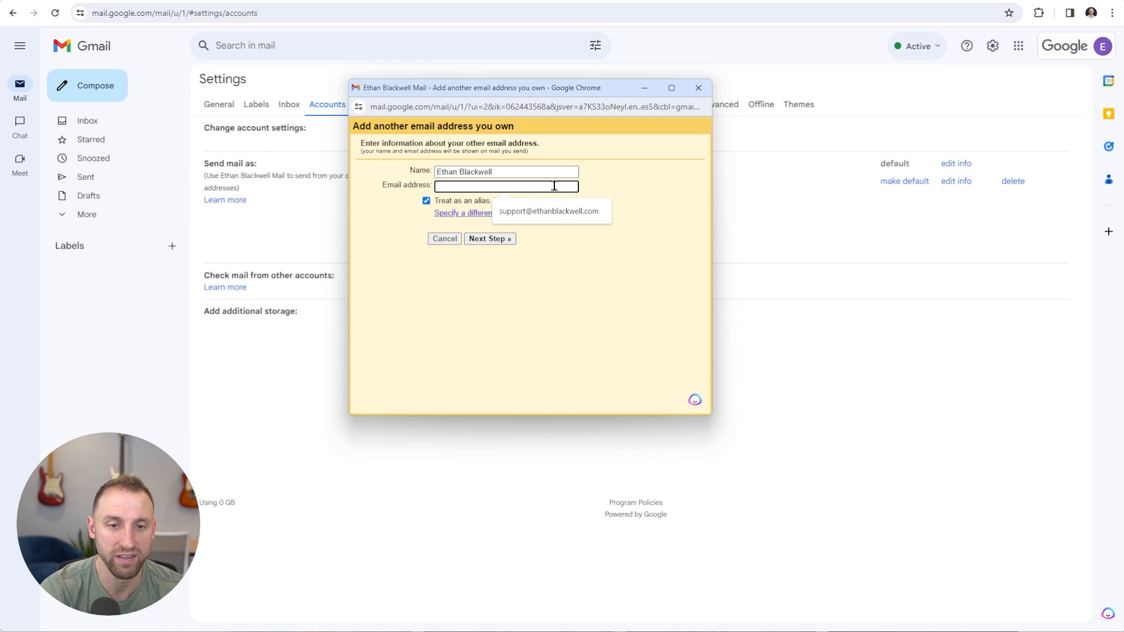
{"action": "left_click", "coordinate": [554, 186]}
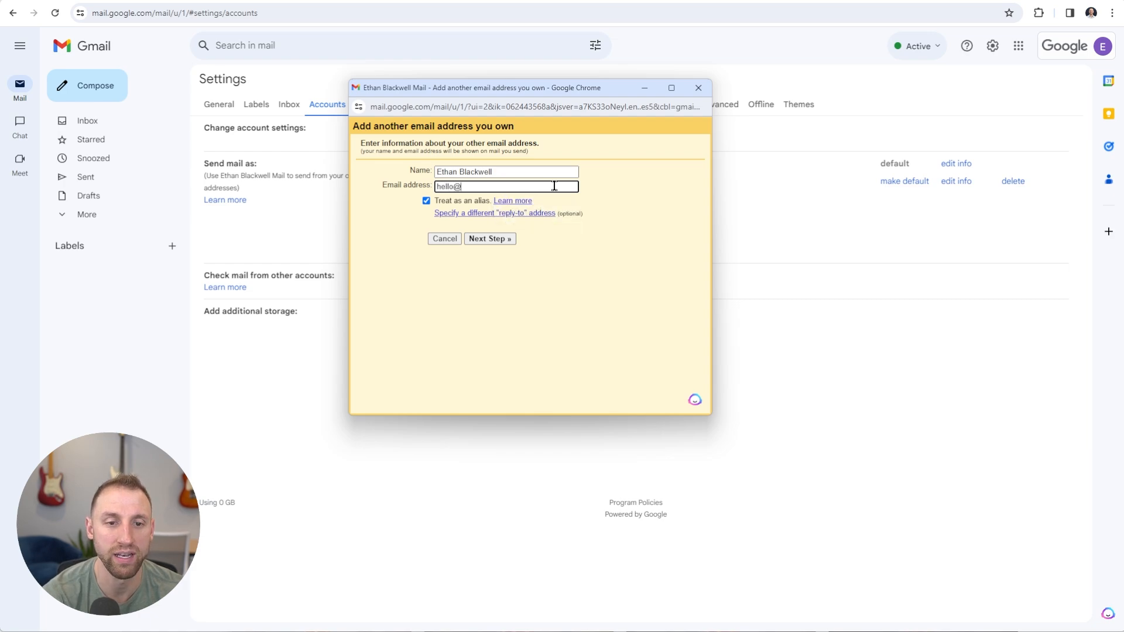
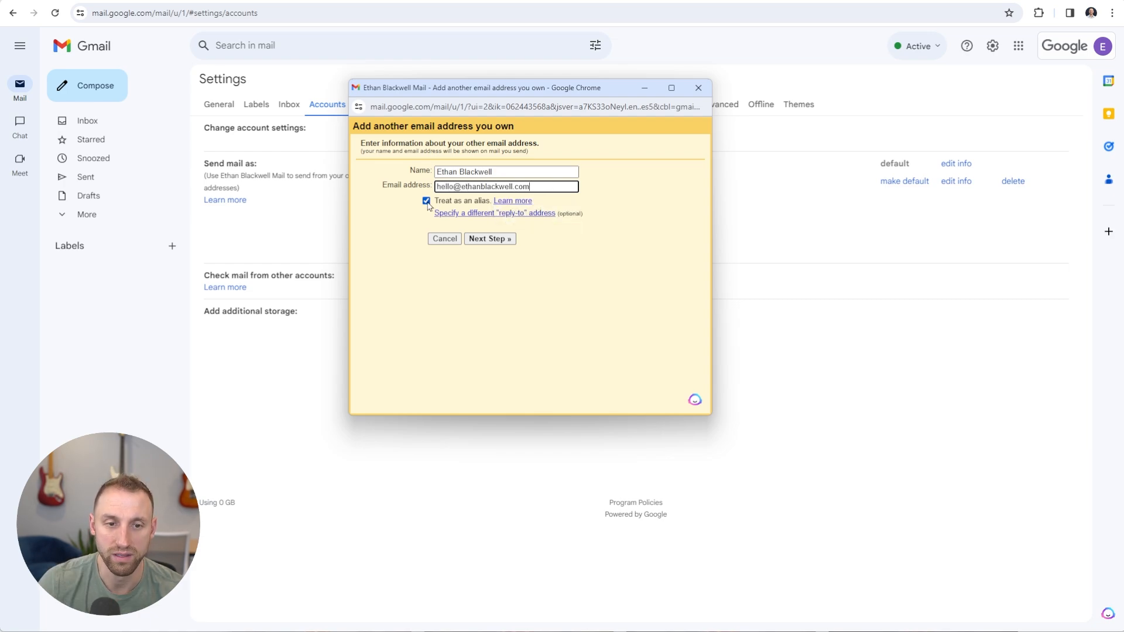
{"action": "left_click", "coordinate": [490, 239]}
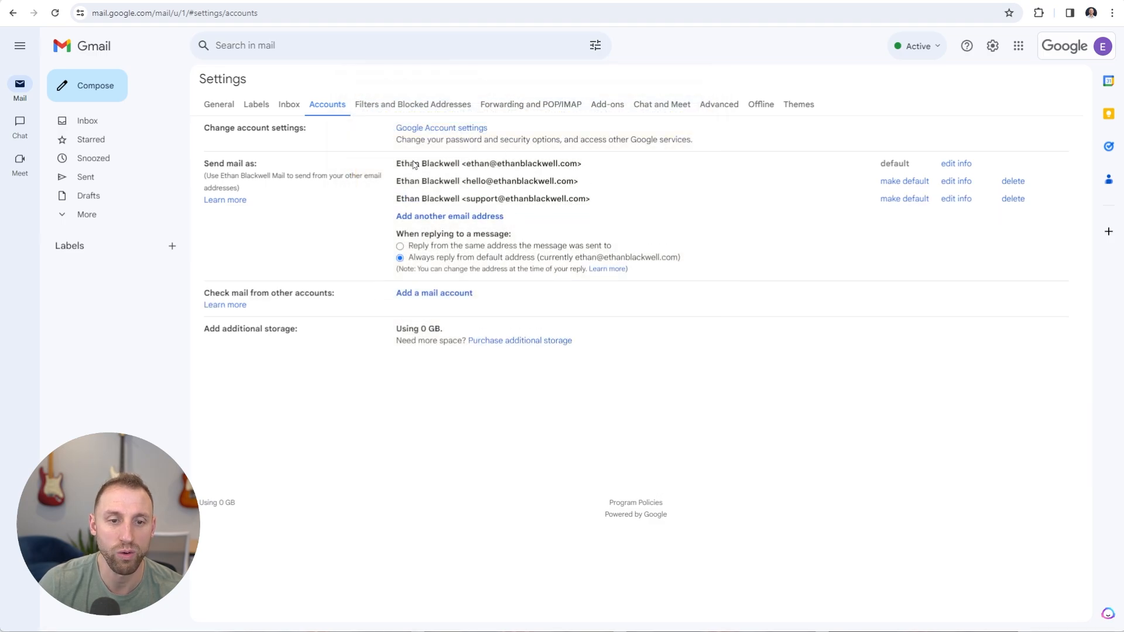
{"action": "left_click", "coordinate": [465, 218]}
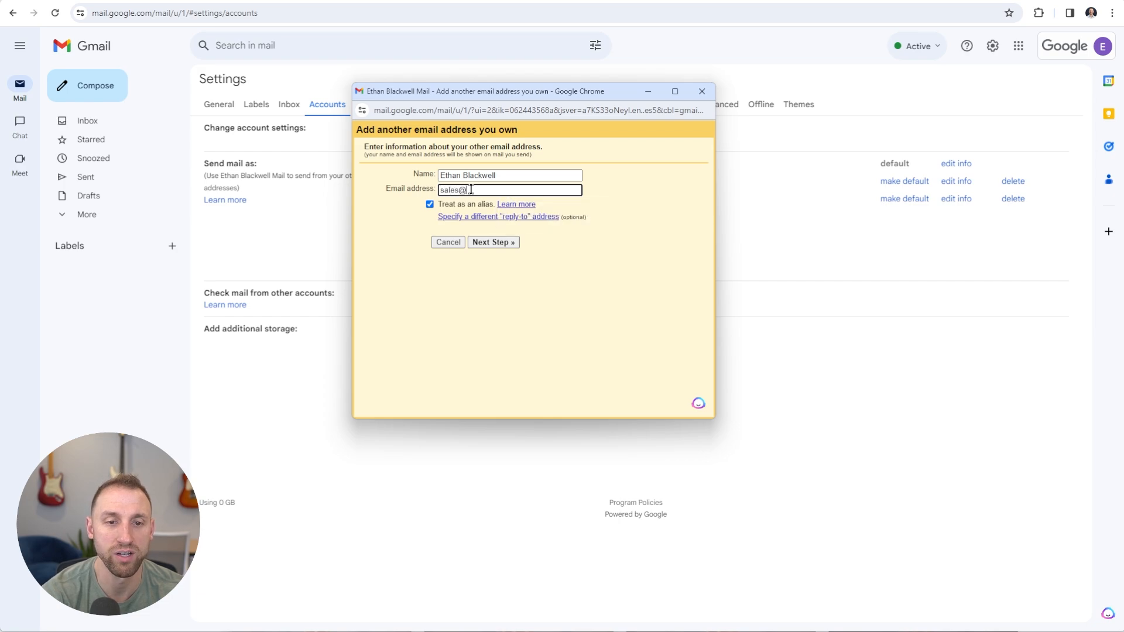
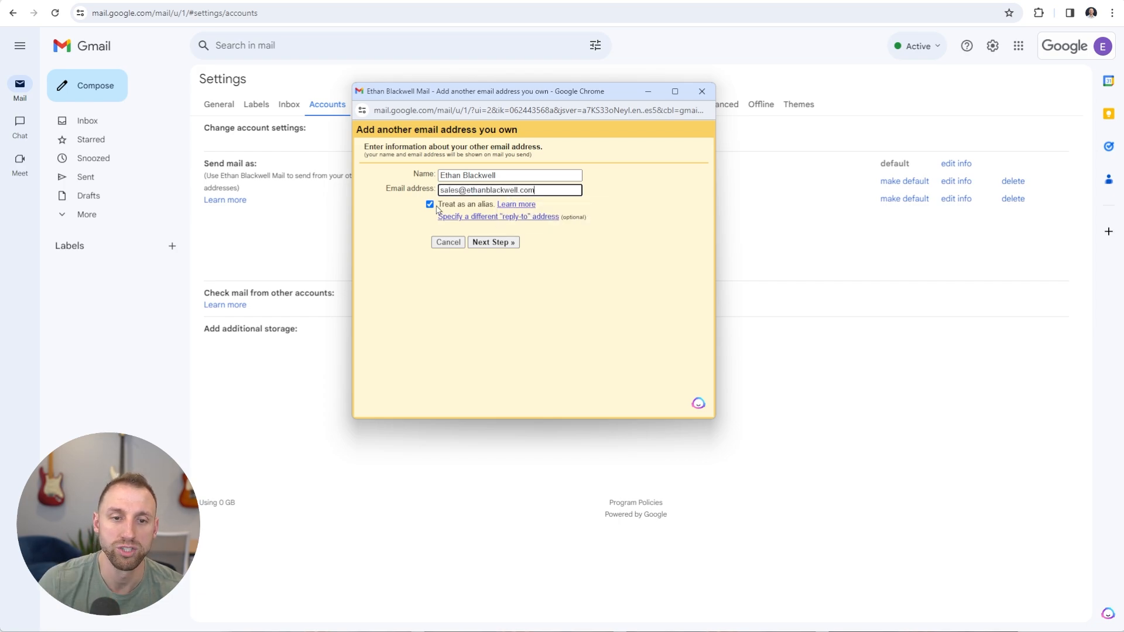
{"action": "left_click", "coordinate": [494, 242]}
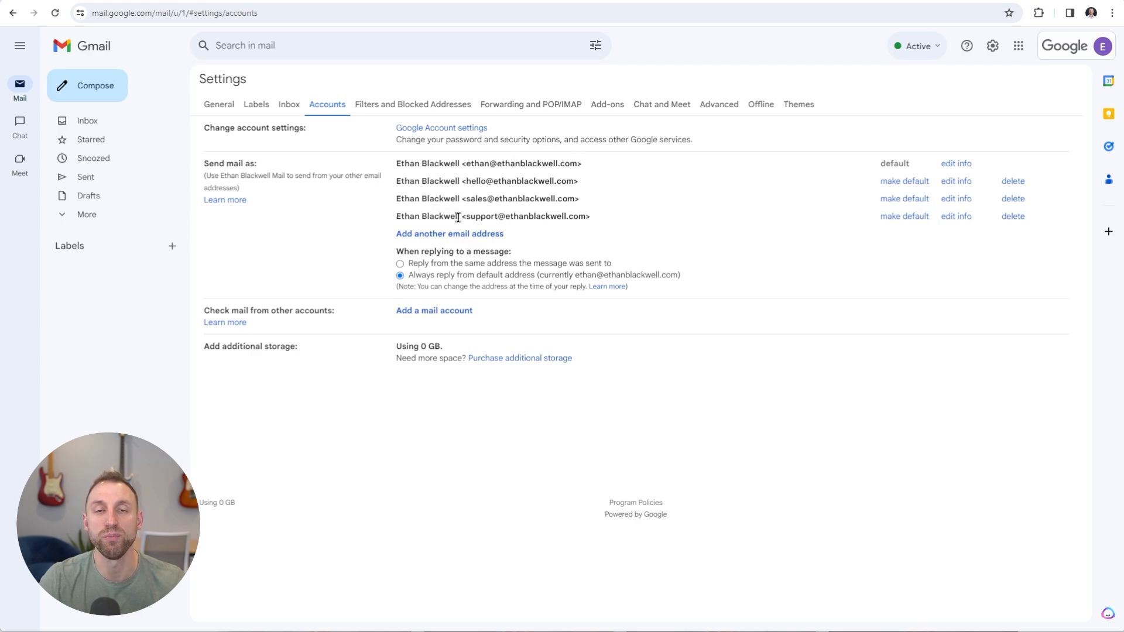
Review the new hello and other aliases in the send-mail-as list
{"action": "double_click", "coordinate": [446, 184]}
{"action": "left_click_drag", "start_coordinate": [446, 183], "coordinate": [398, 187]}
{"action": "left_click", "coordinate": [436, 183]}
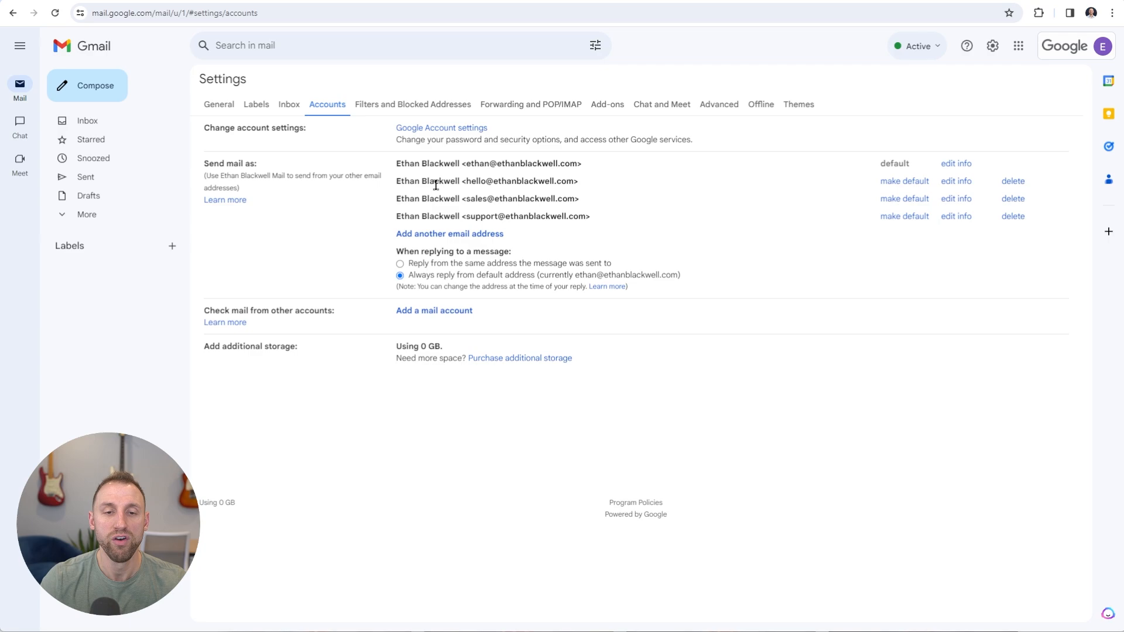
{"action": "left_click_drag", "start_coordinate": [466, 182], "coordinate": [574, 183]}
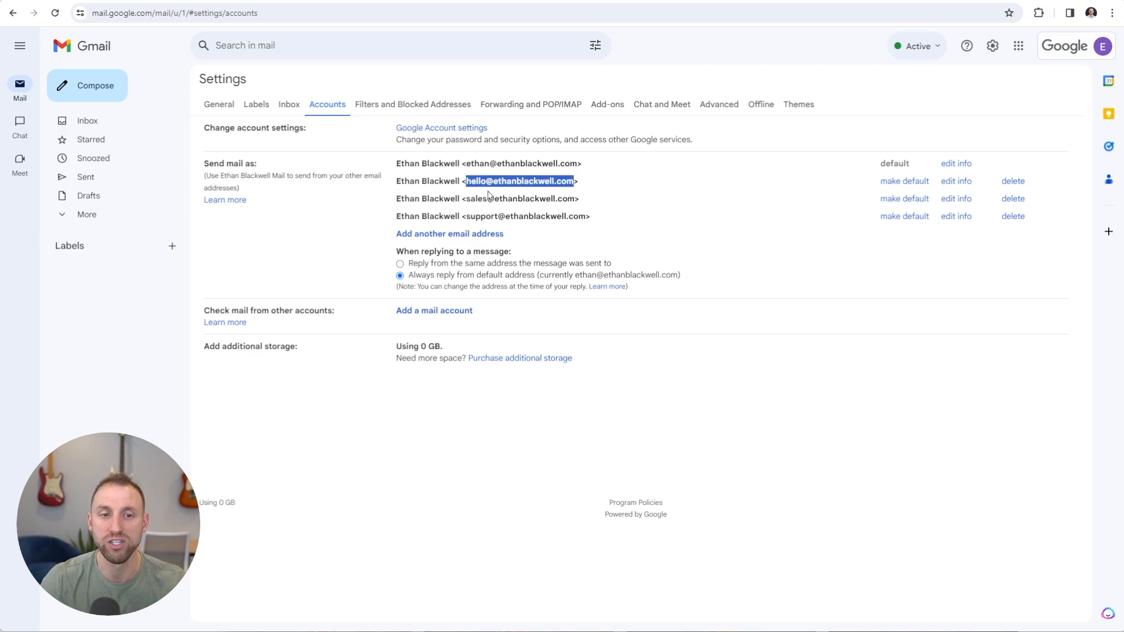
{"action": "left_click", "coordinate": [461, 183]}
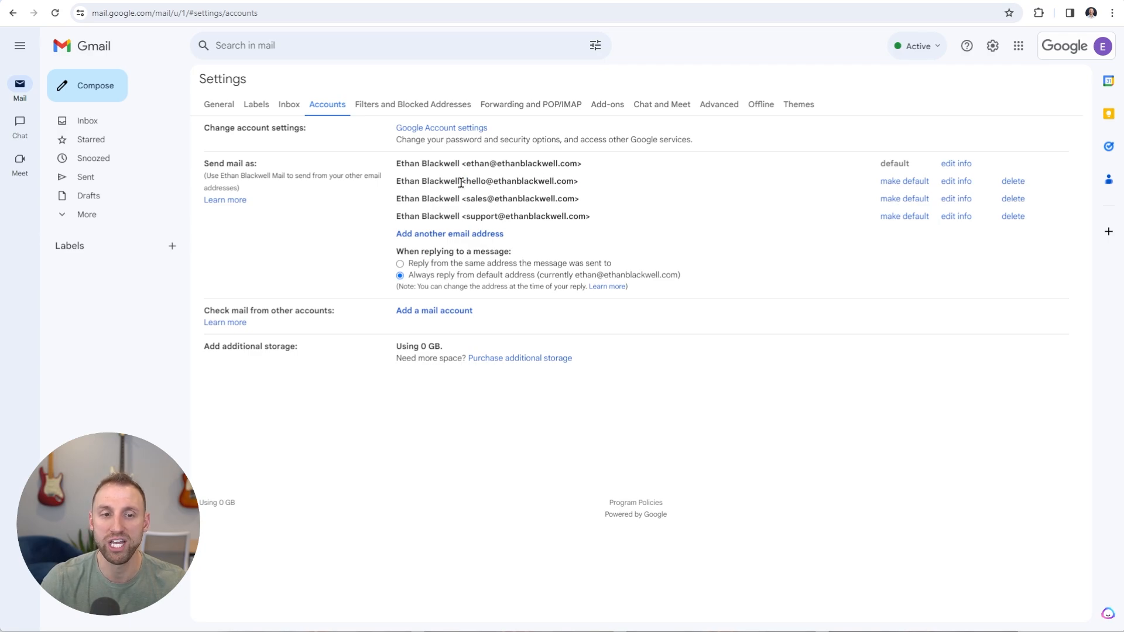
Confirm all four sender addresses appear in a new message's From list, then start a Meet meeting
{"action": "left_click", "coordinate": [104, 94]}
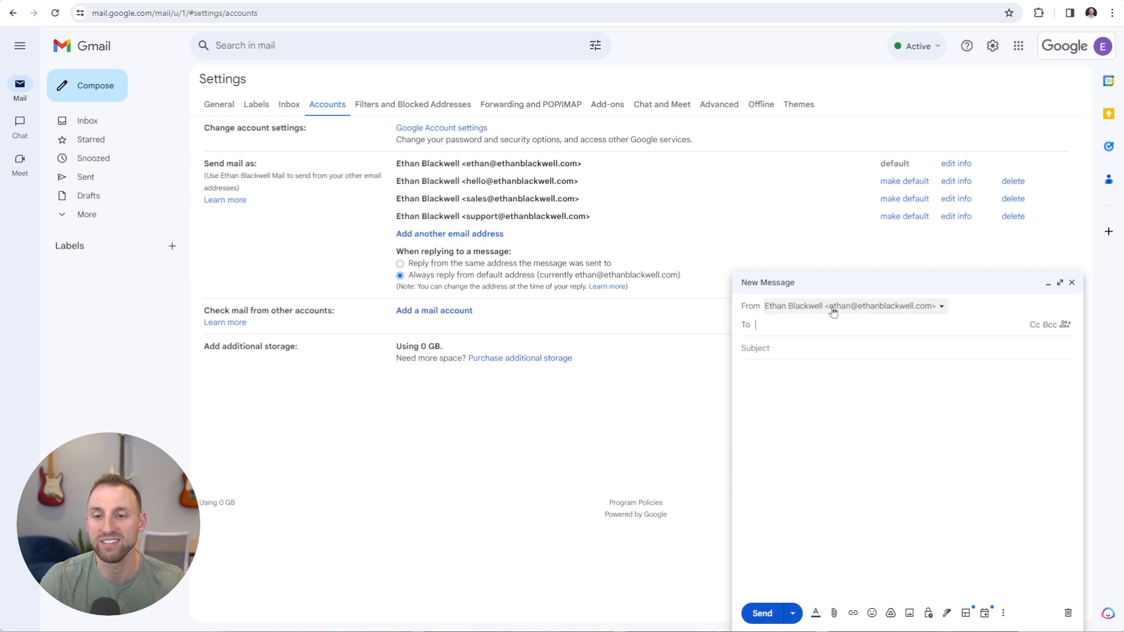
{"action": "left_click", "coordinate": [942, 308]}
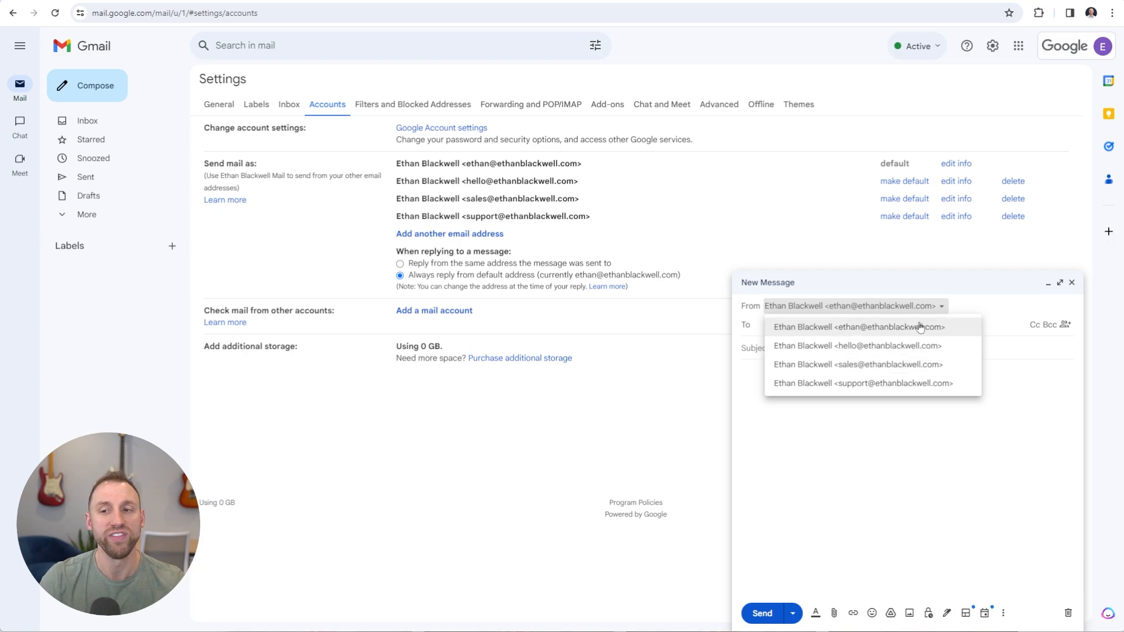
{"action": "left_click", "coordinate": [1072, 283]}
{"action": "left_click", "coordinate": [1072, 283]}
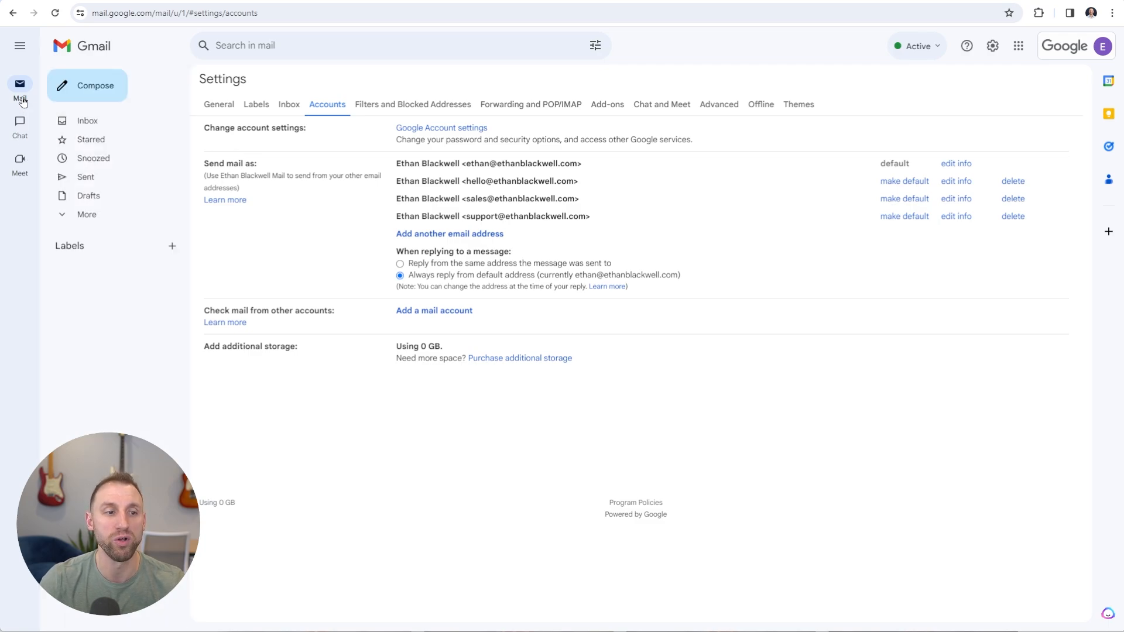
{"action": "left_click", "coordinate": [21, 160]}
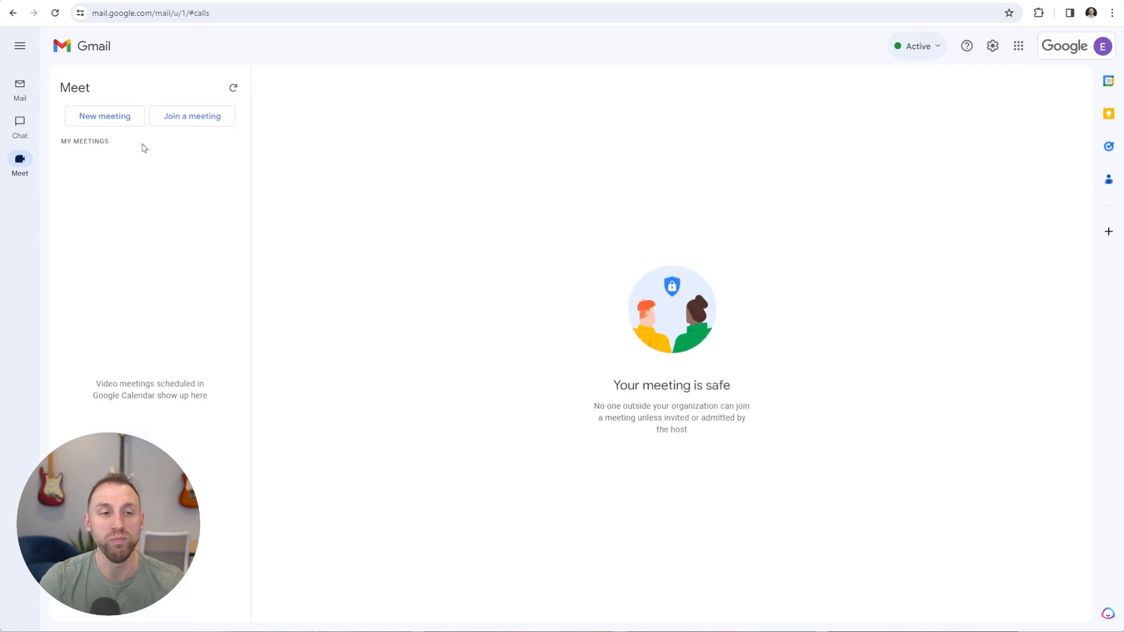
{"action": "left_click", "coordinate": [111, 118]}
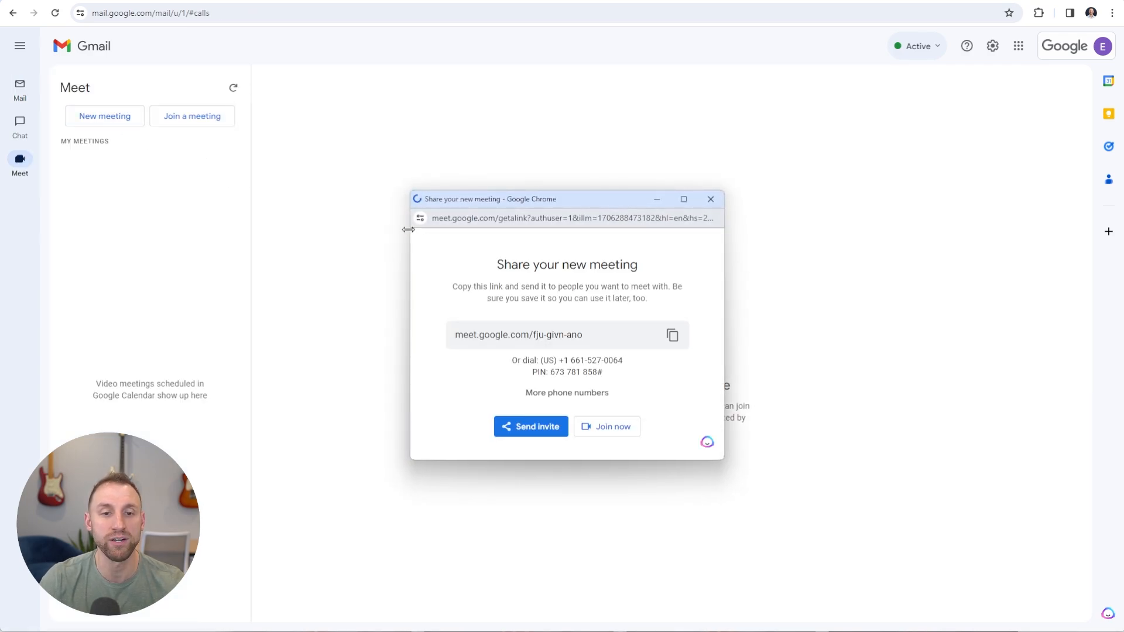